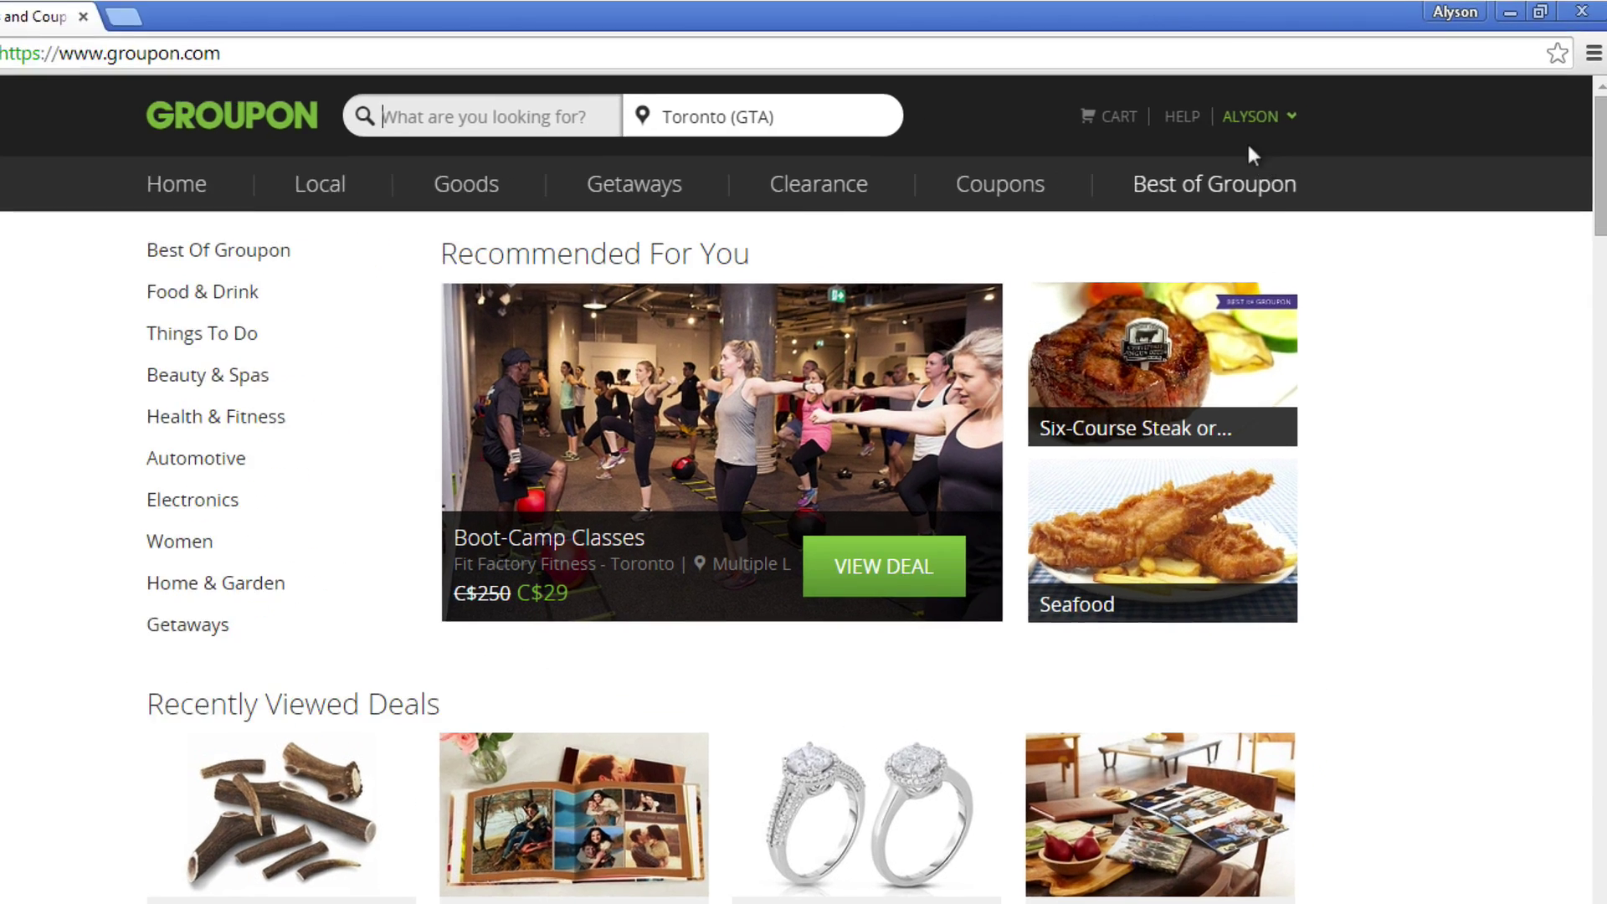
# Go to My Groupons from the account menu and switch to the My Reservations tab.
pyautogui.click(1284, 107)
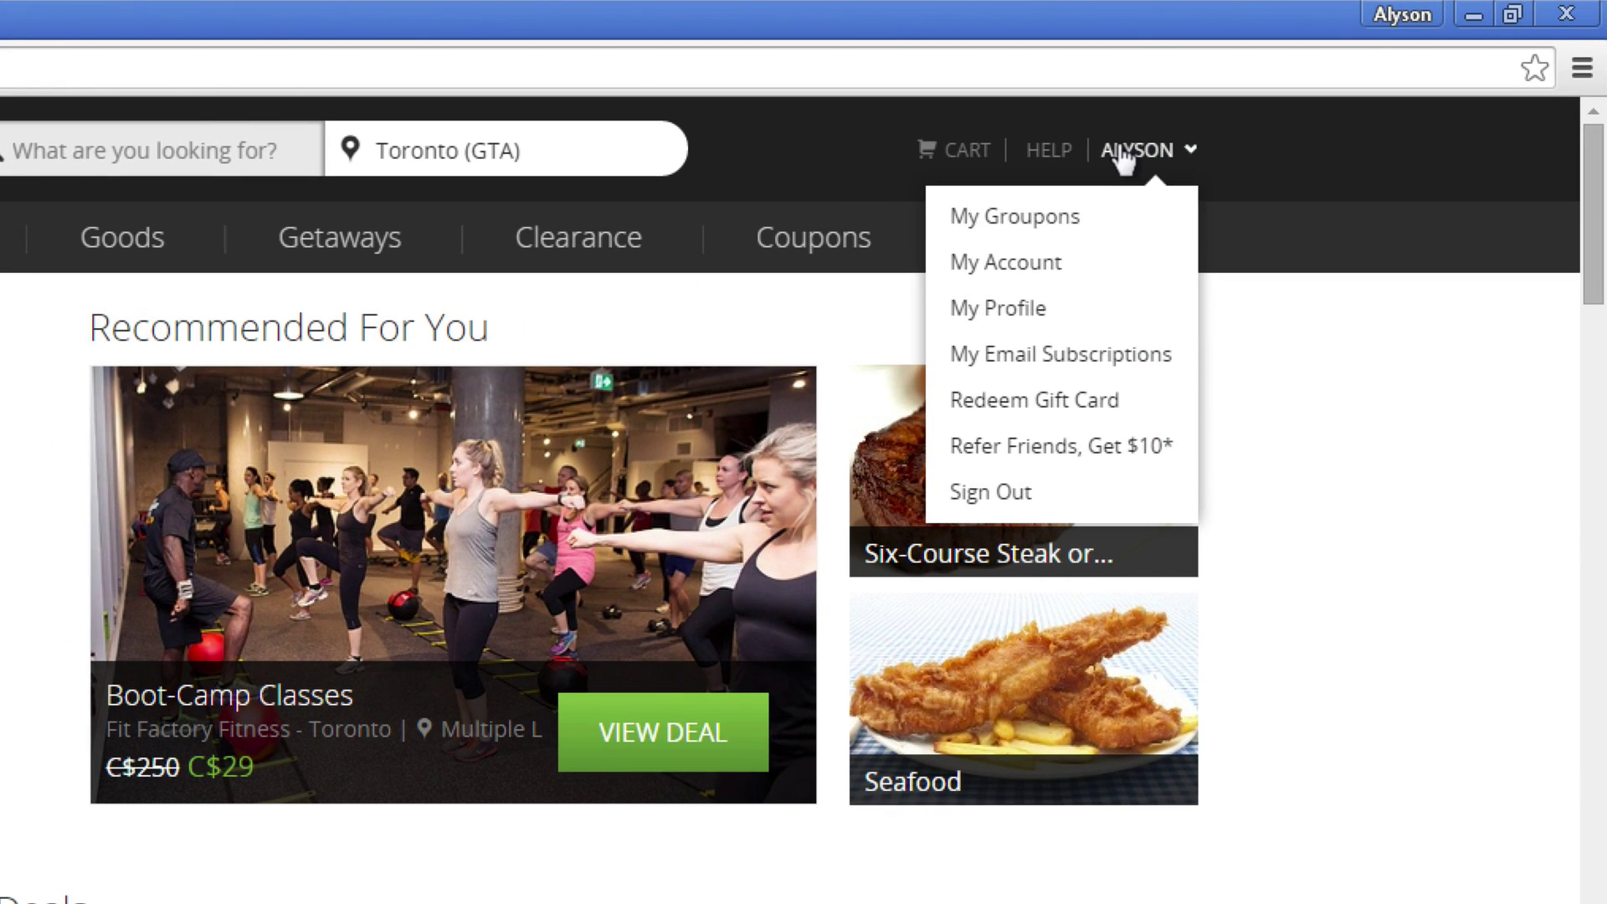
pyautogui.click(1012, 215)
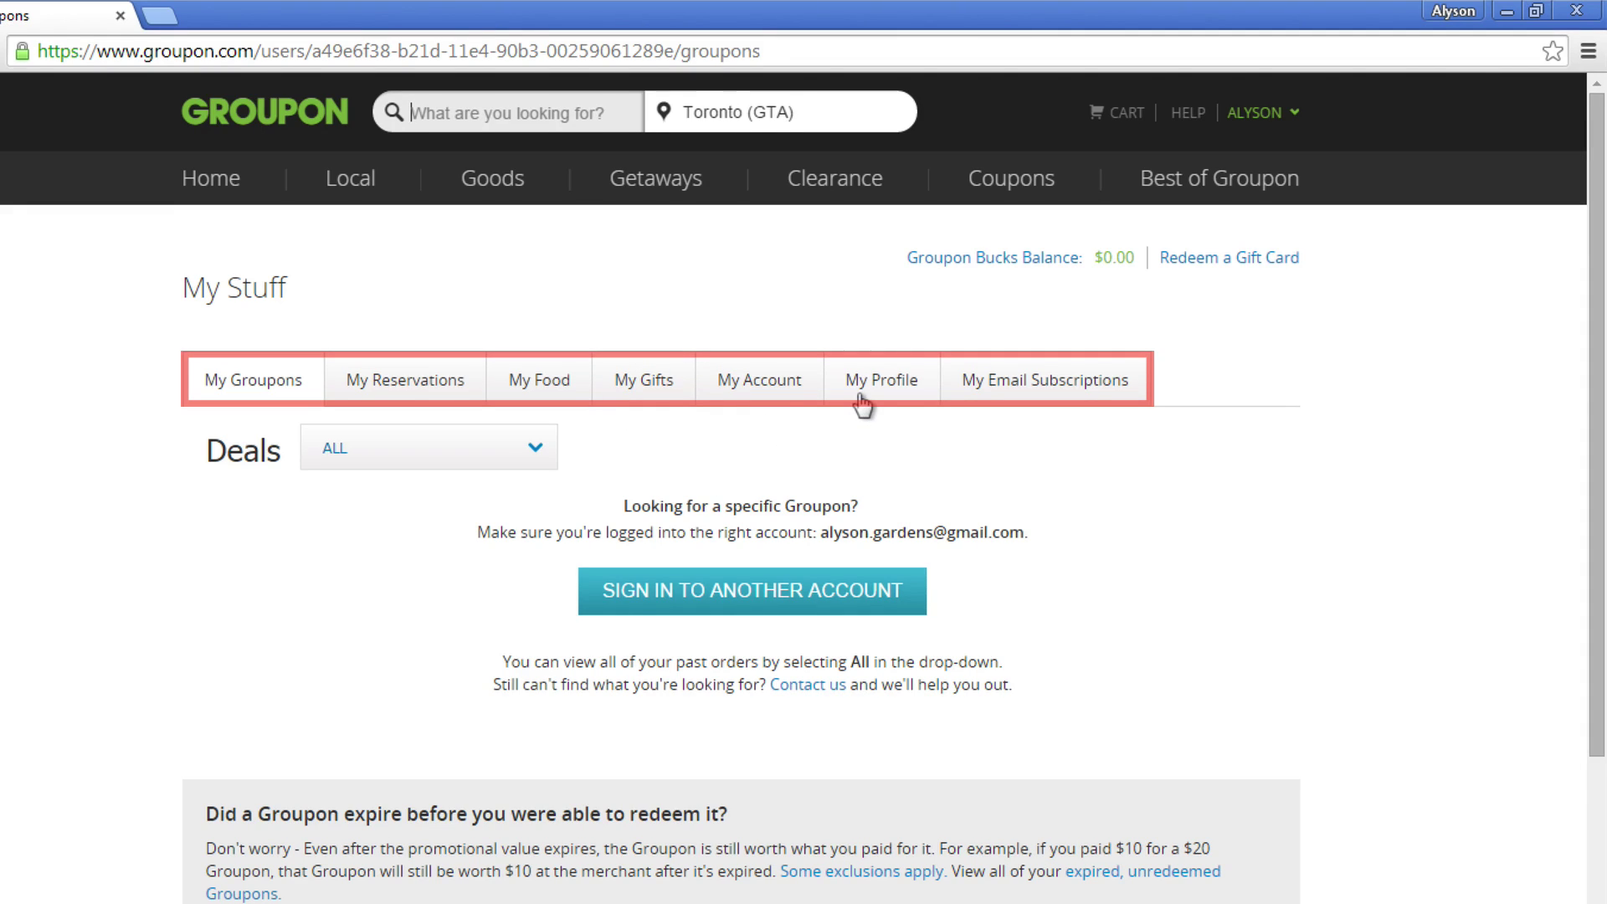
pyautogui.click(353, 381)
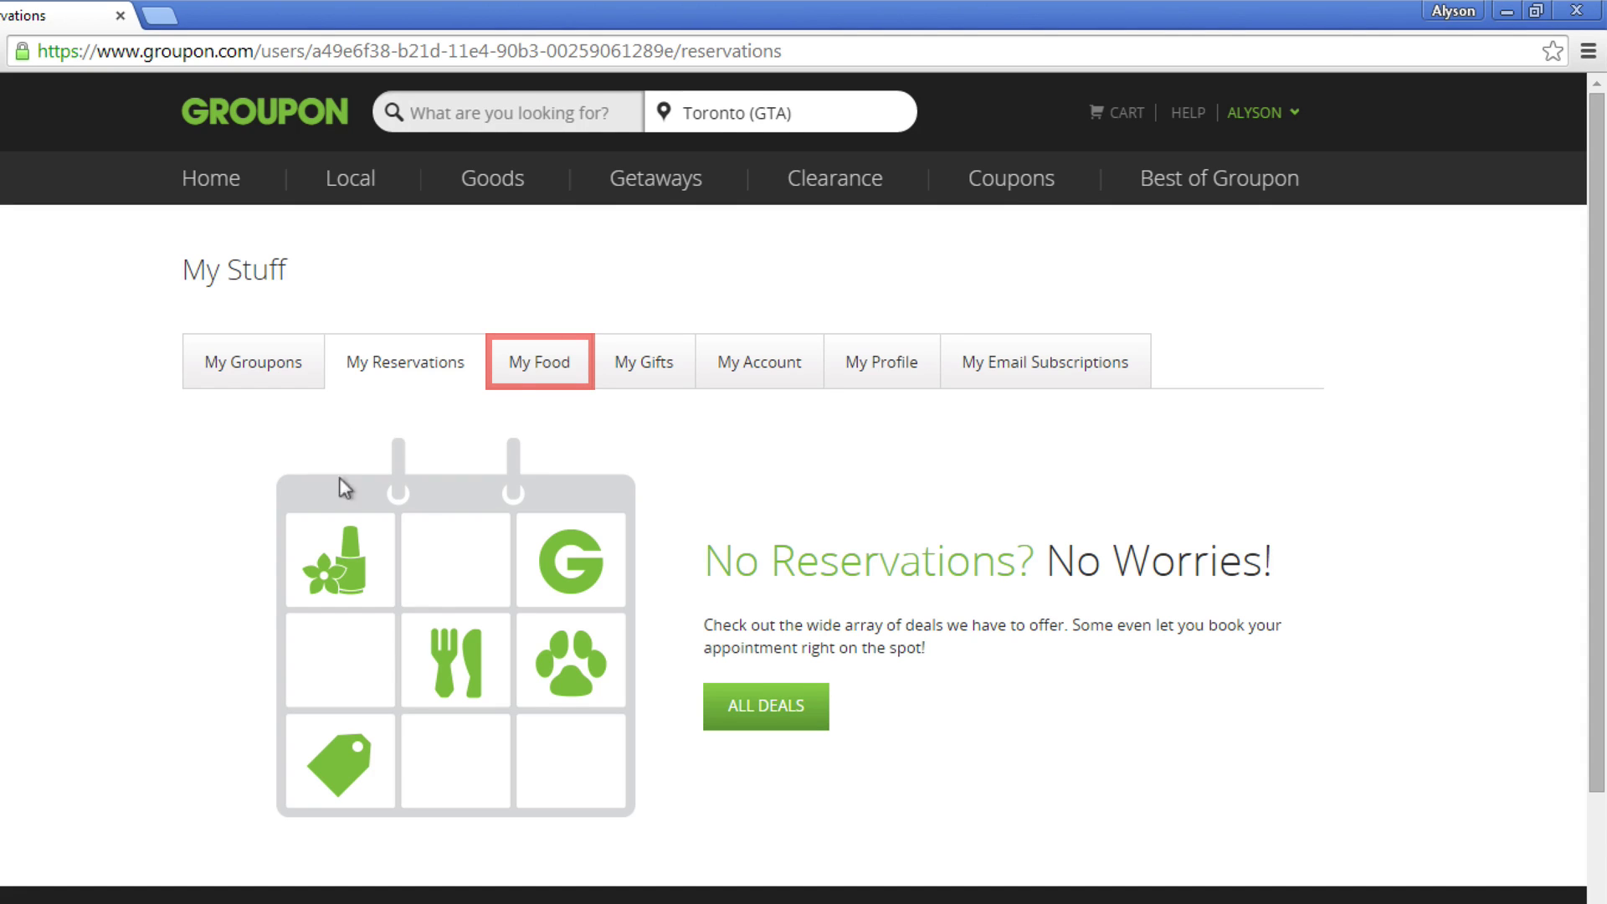
# Look through the My Food and My Gifts tabs, then go to My Account settings.
pyautogui.click(508, 365)
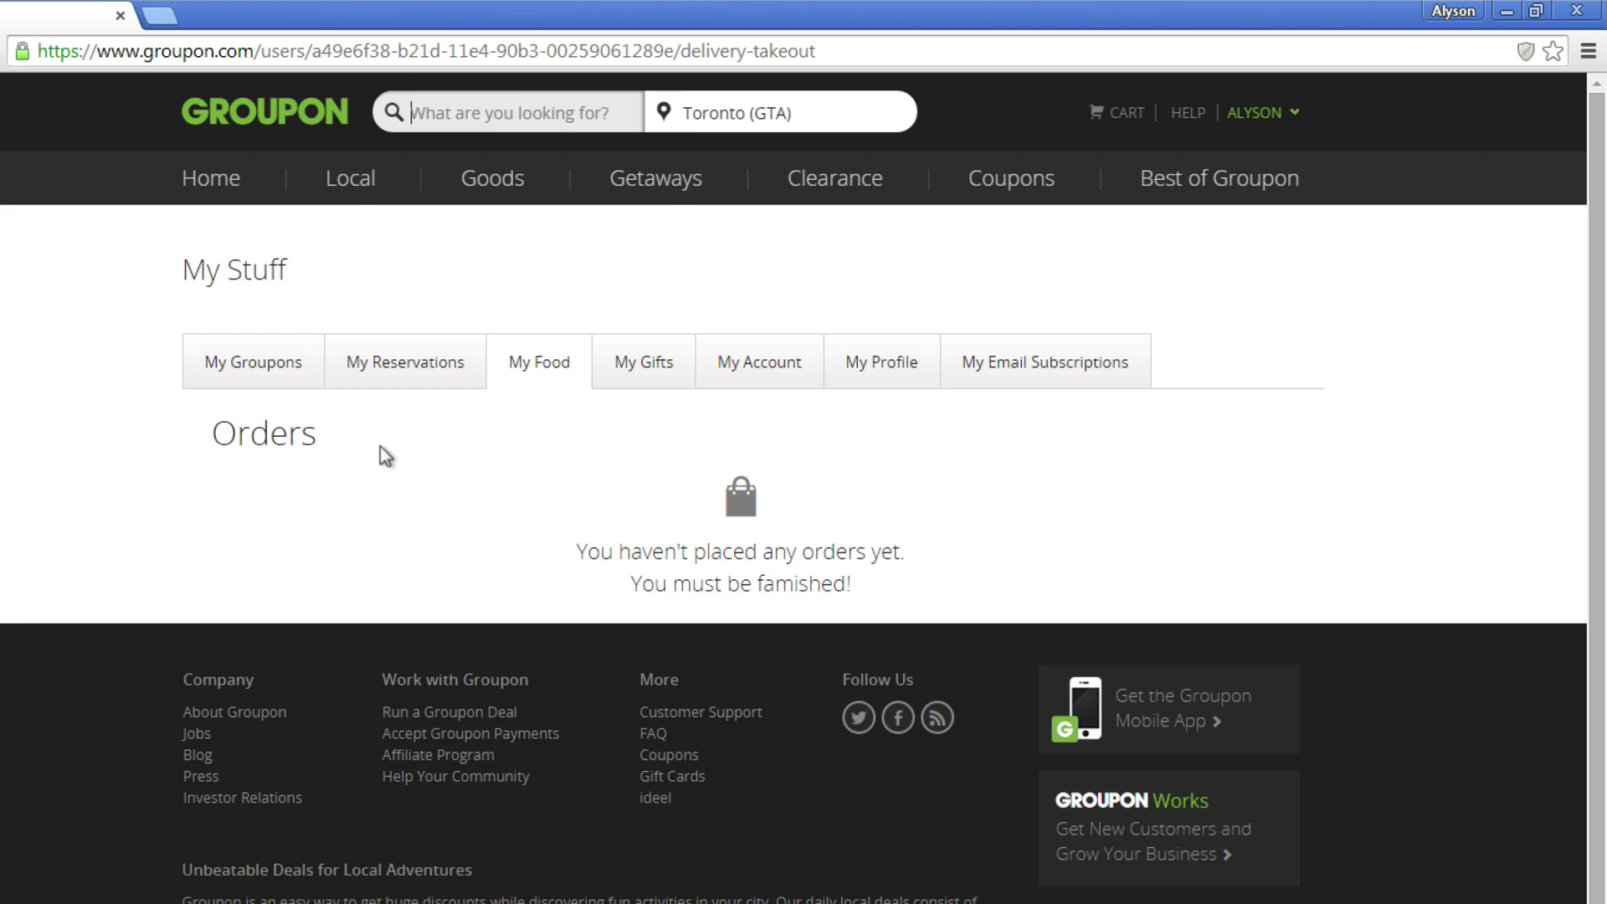
pyautogui.click(630, 368)
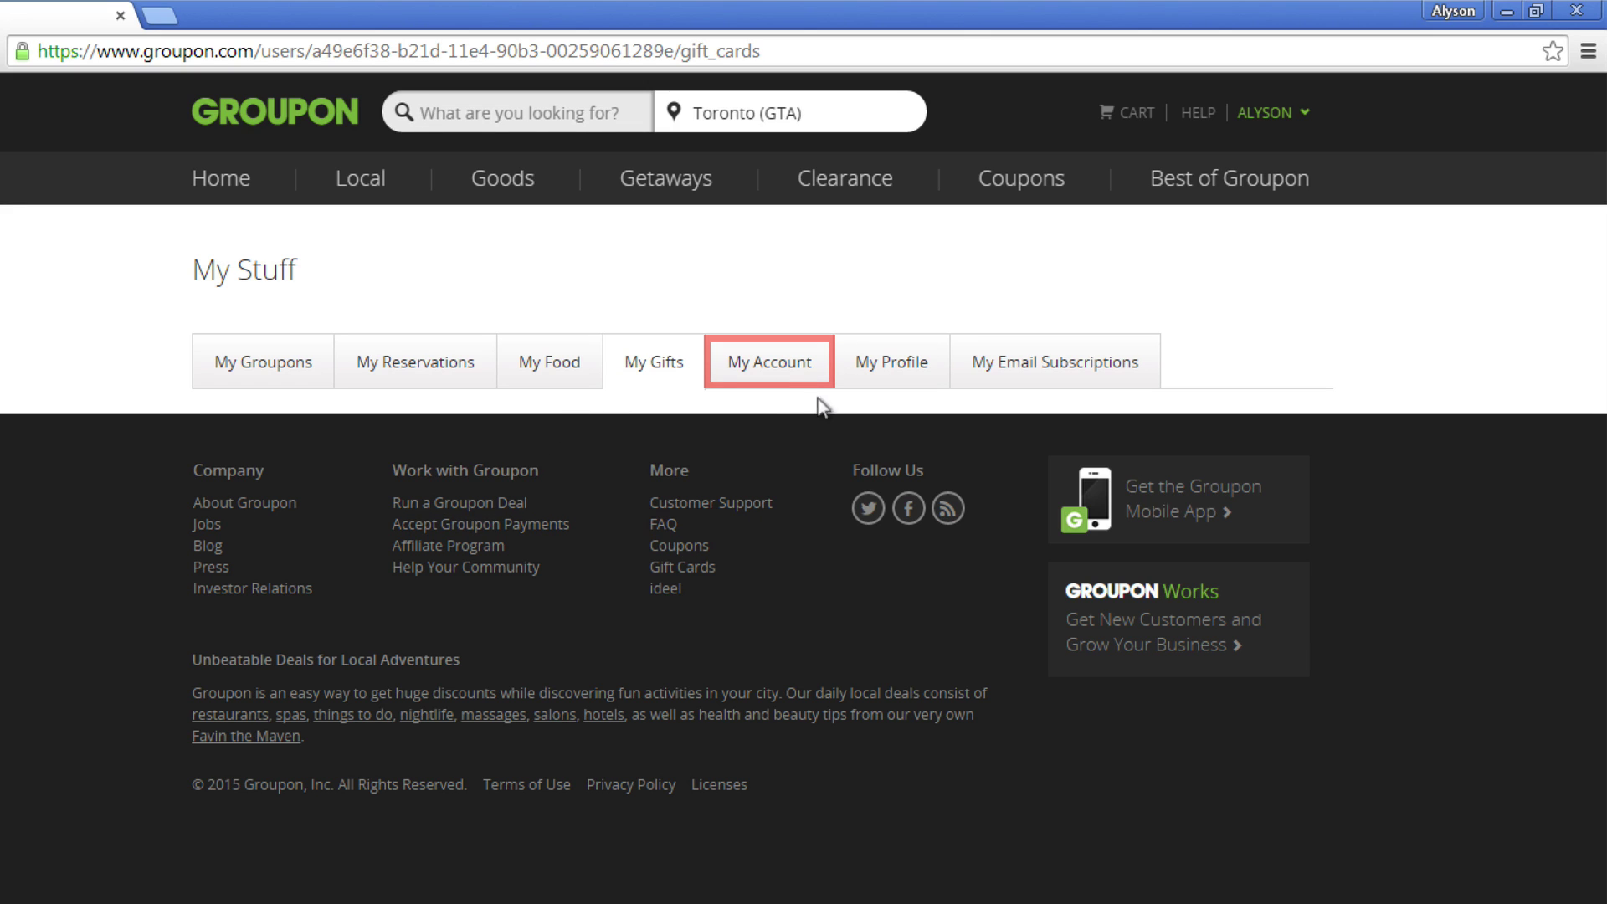
pyautogui.click(766, 365)
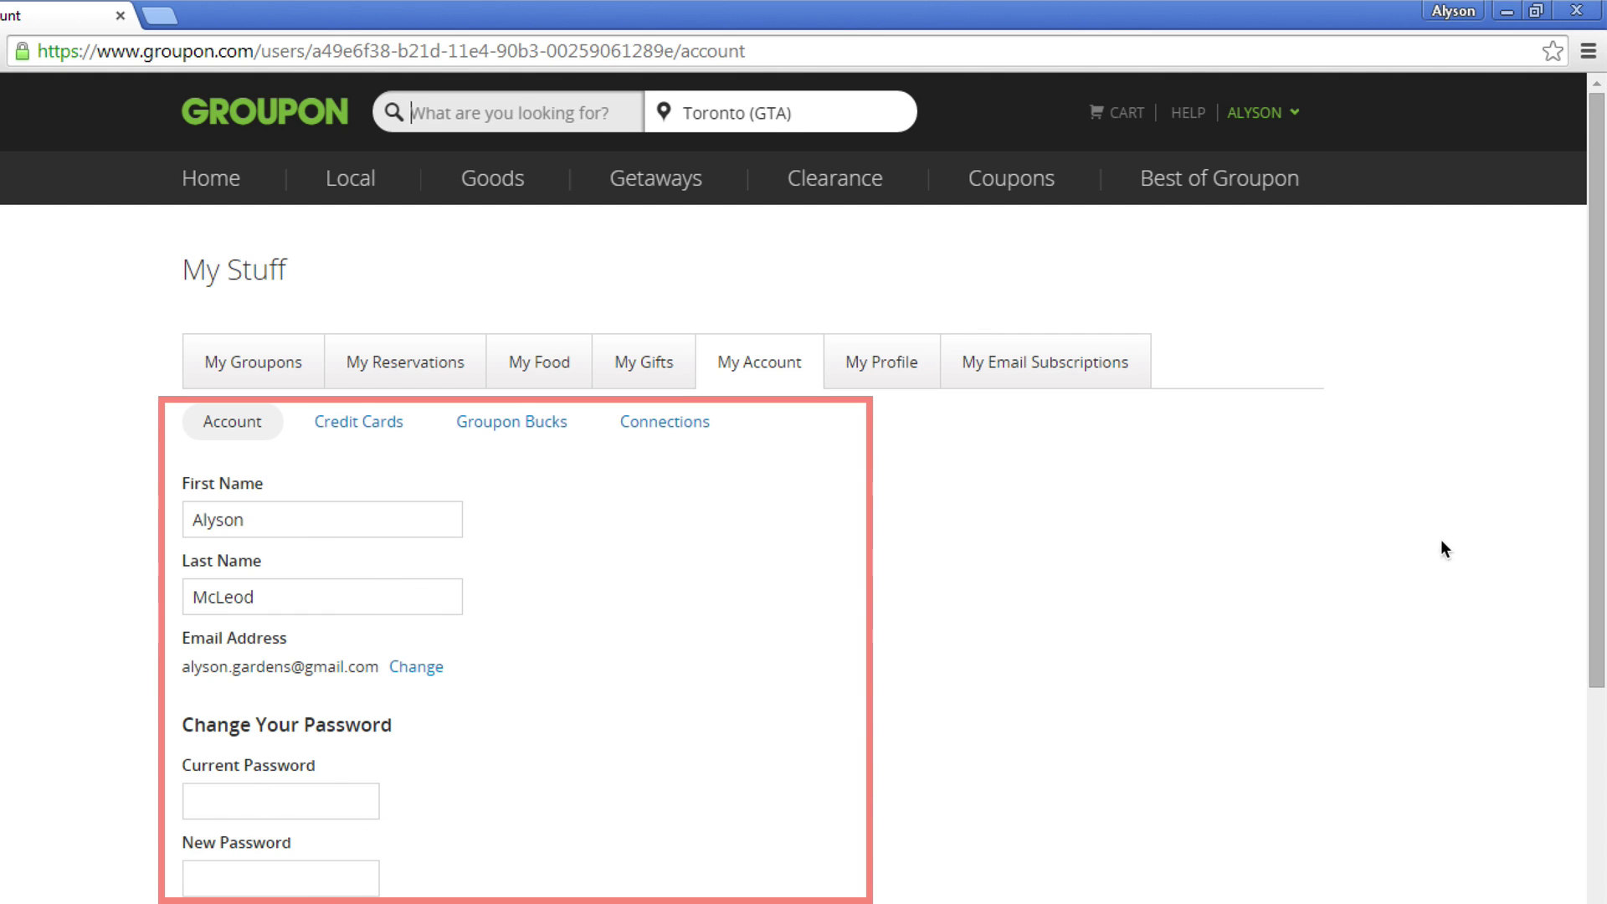
pyautogui.moveTo(1589, 445); pyautogui.dragTo(1582, 520)
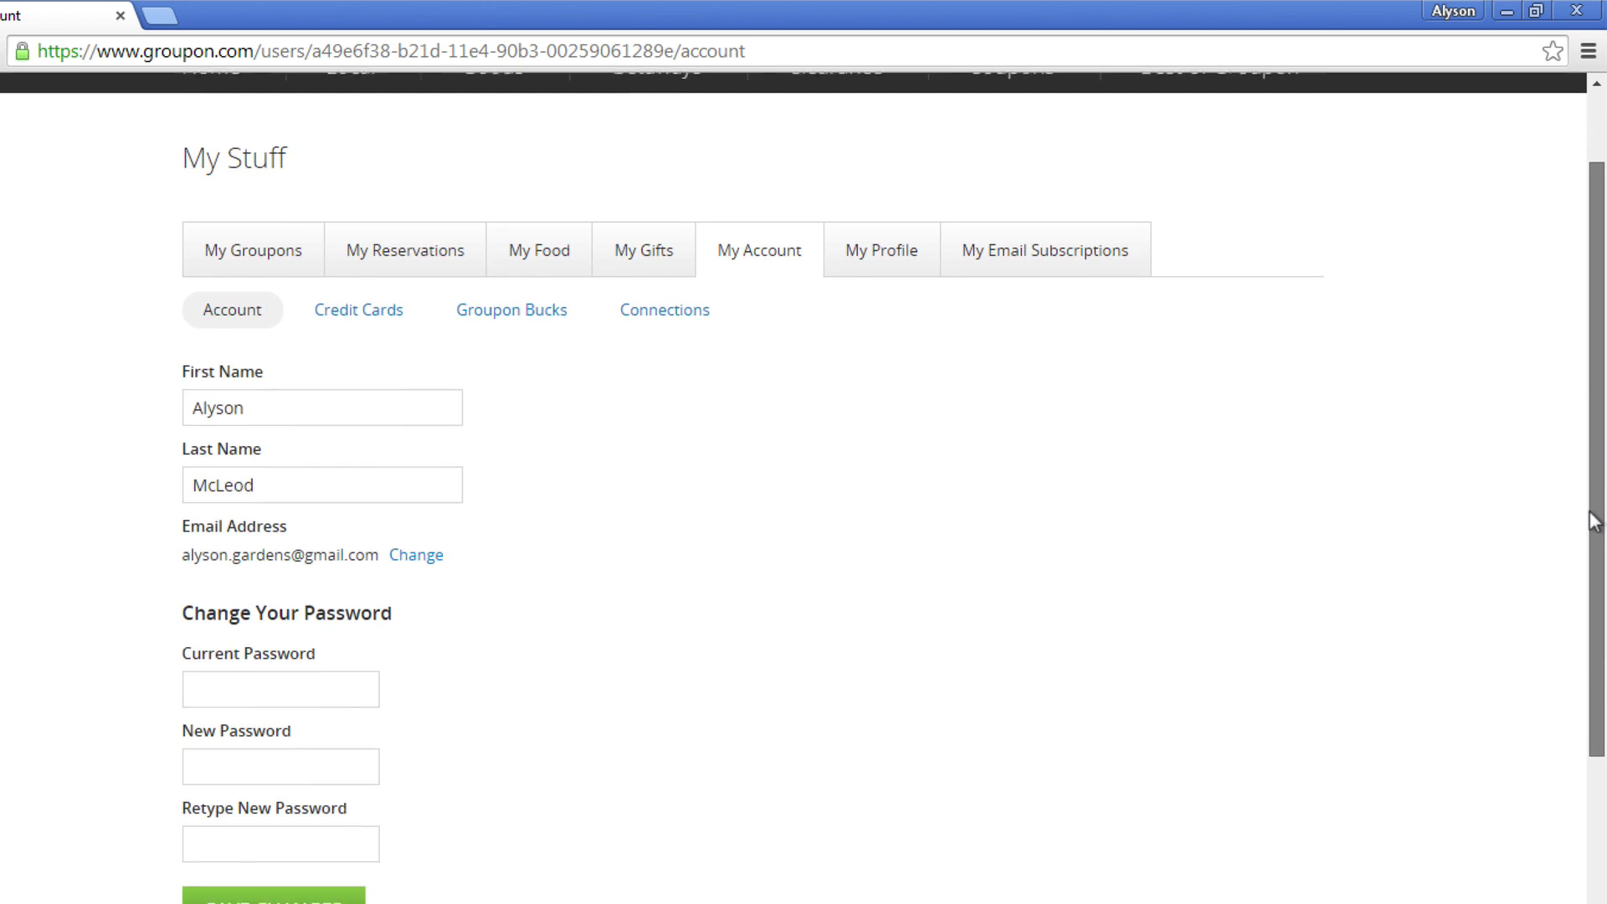
pyautogui.click(391, 558)
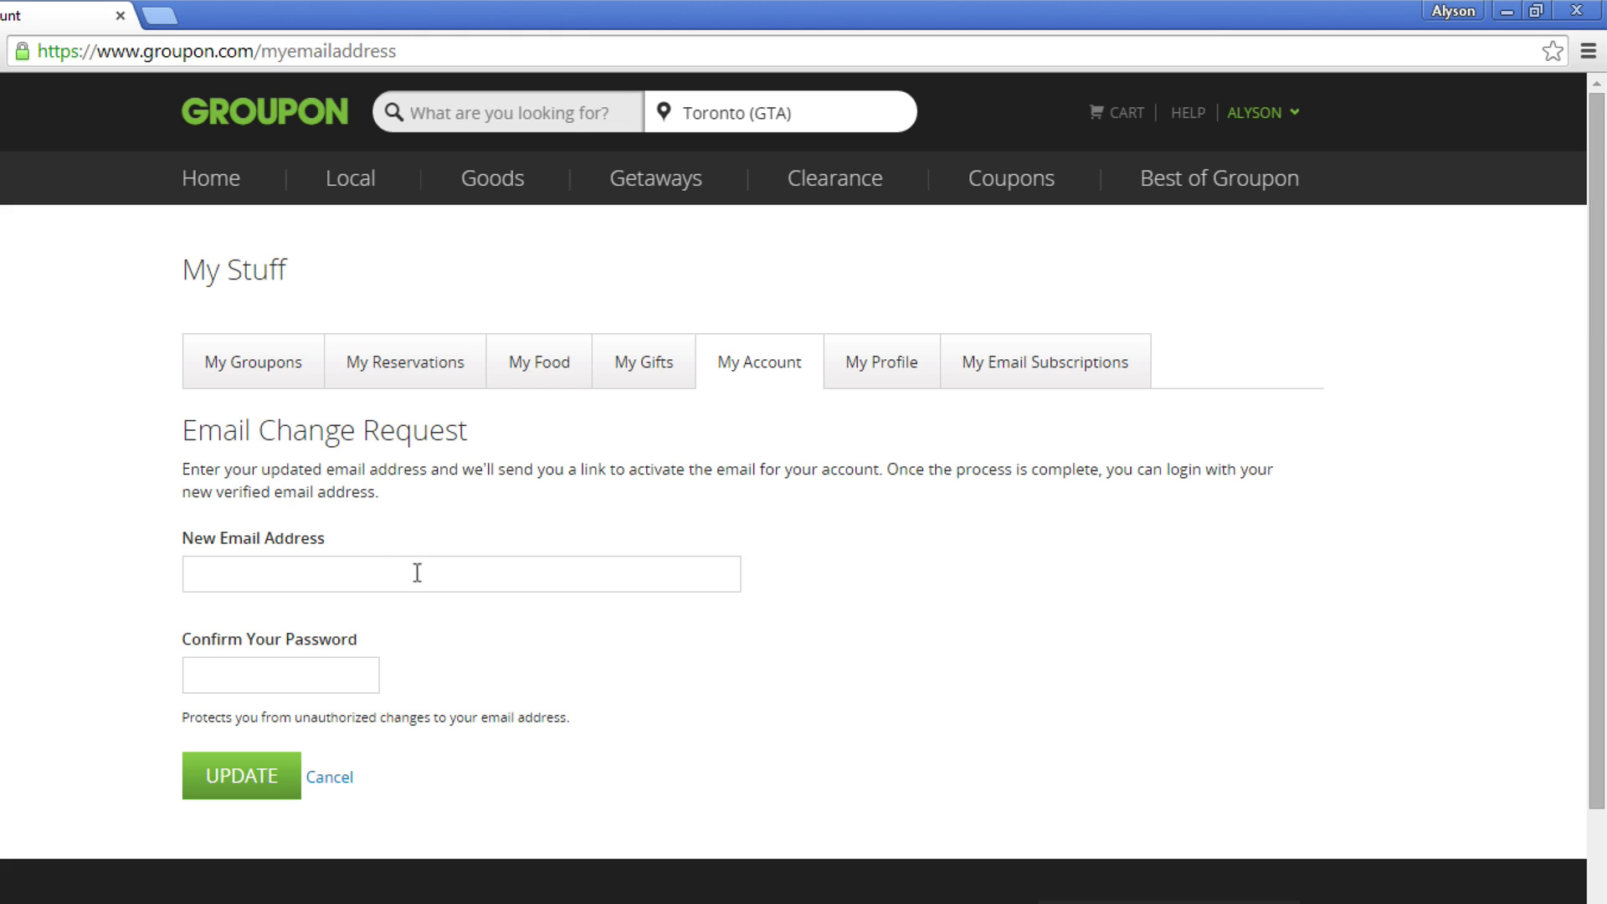
pyautogui.click(431, 574)
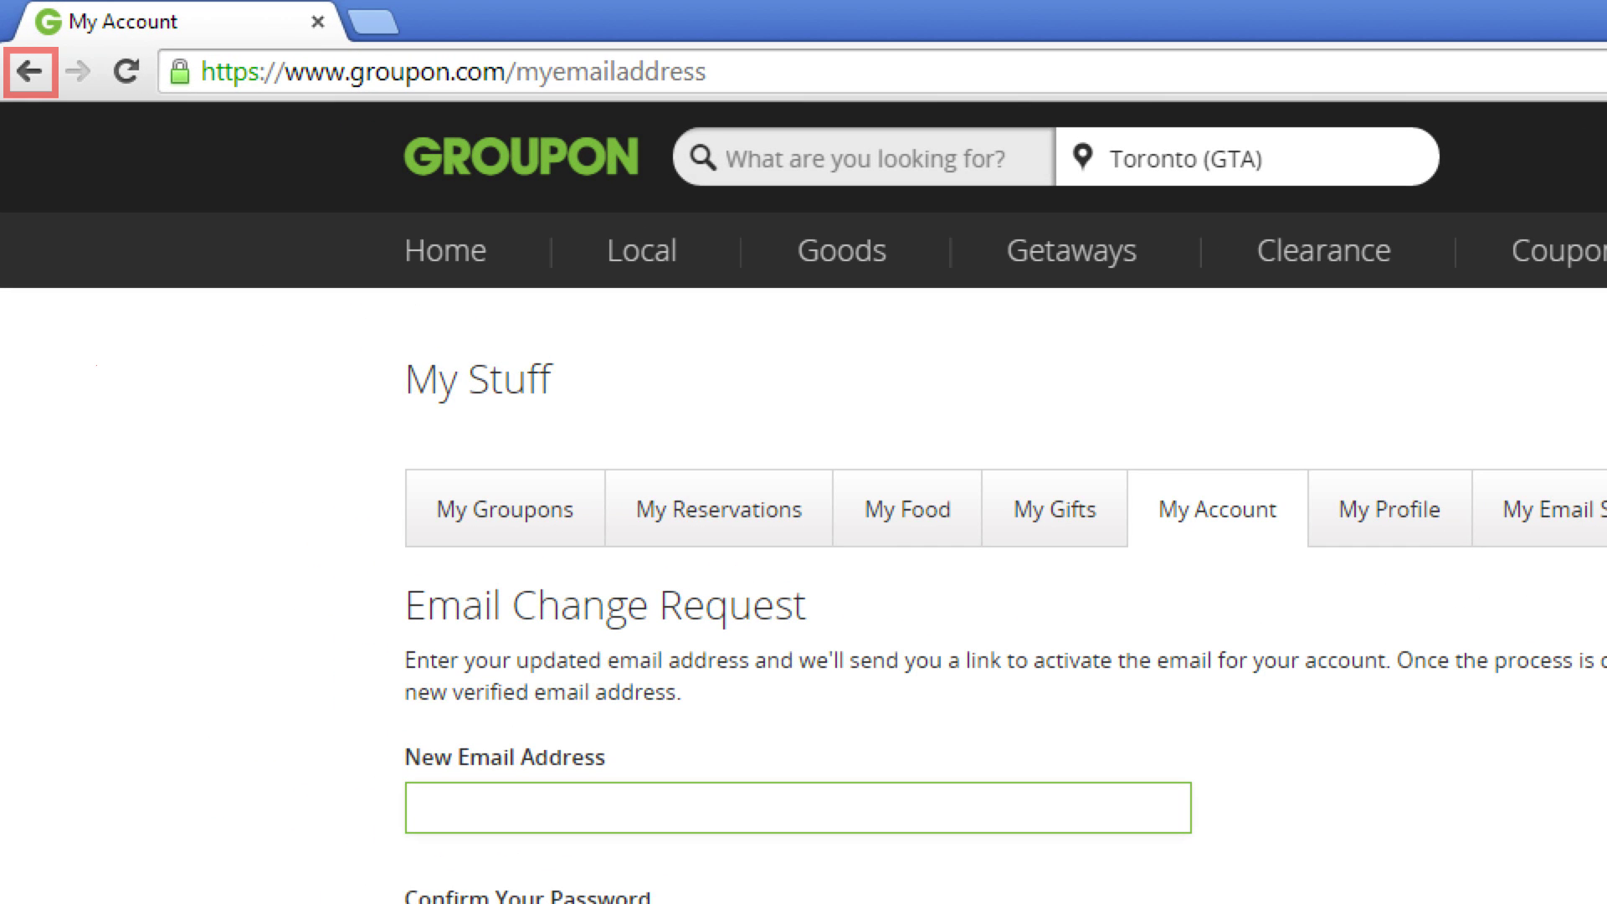
pyautogui.click(518, 798)
pyautogui.click(29, 71)
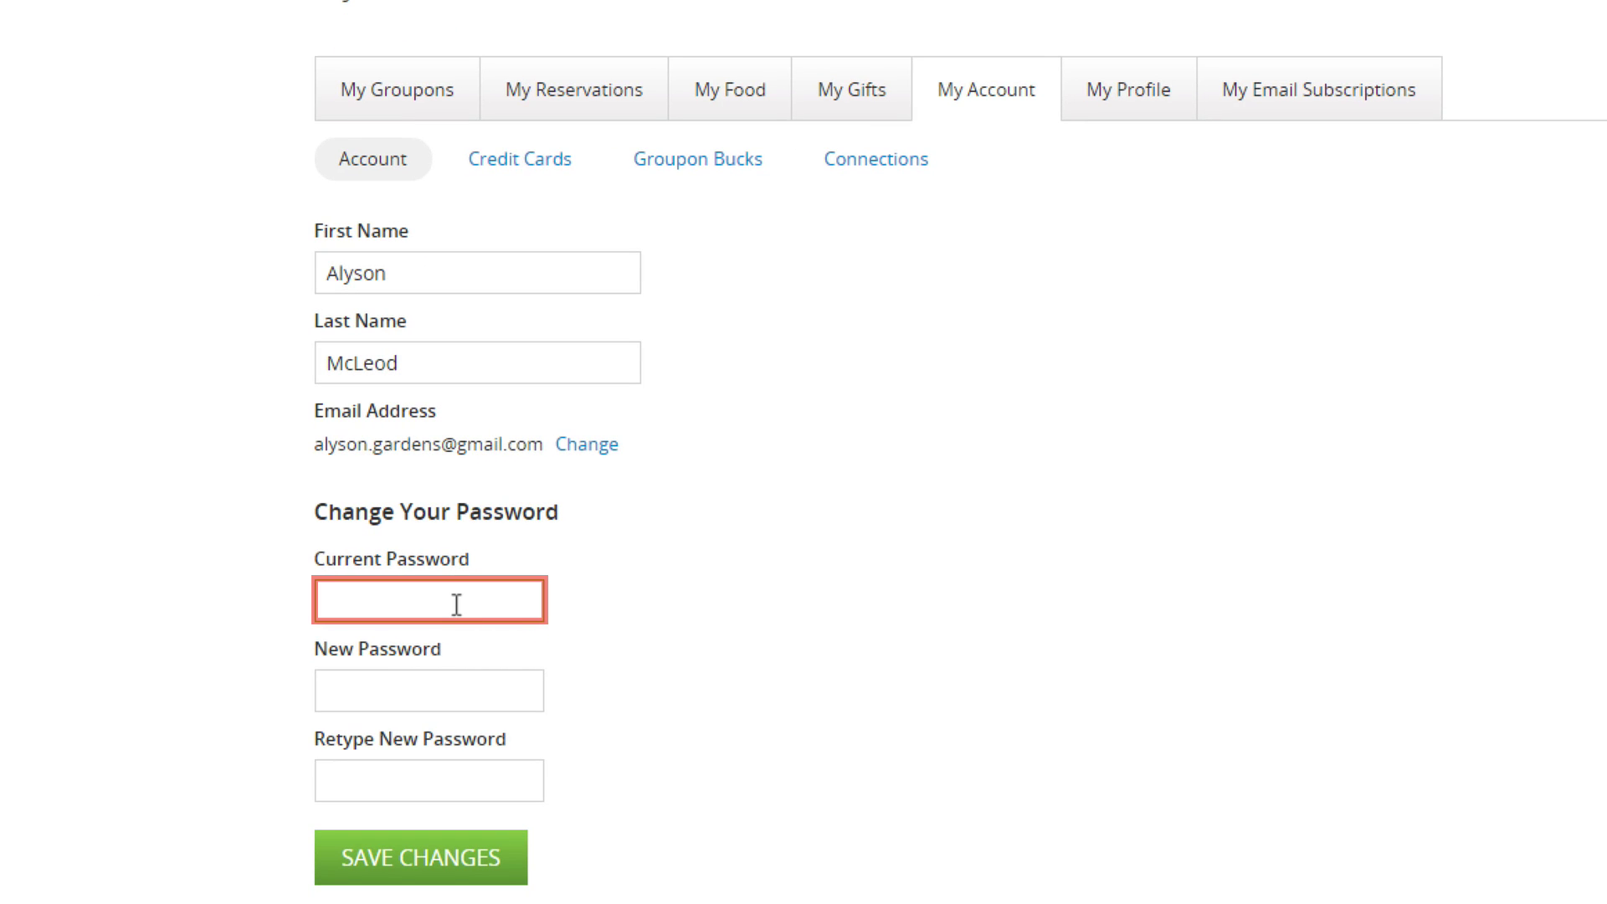
# Enter the current password, enter the new password twice, and save the change.
pyautogui.click(456, 604)
pyautogui.write('••••••••••')
pyautogui.click(390, 674)
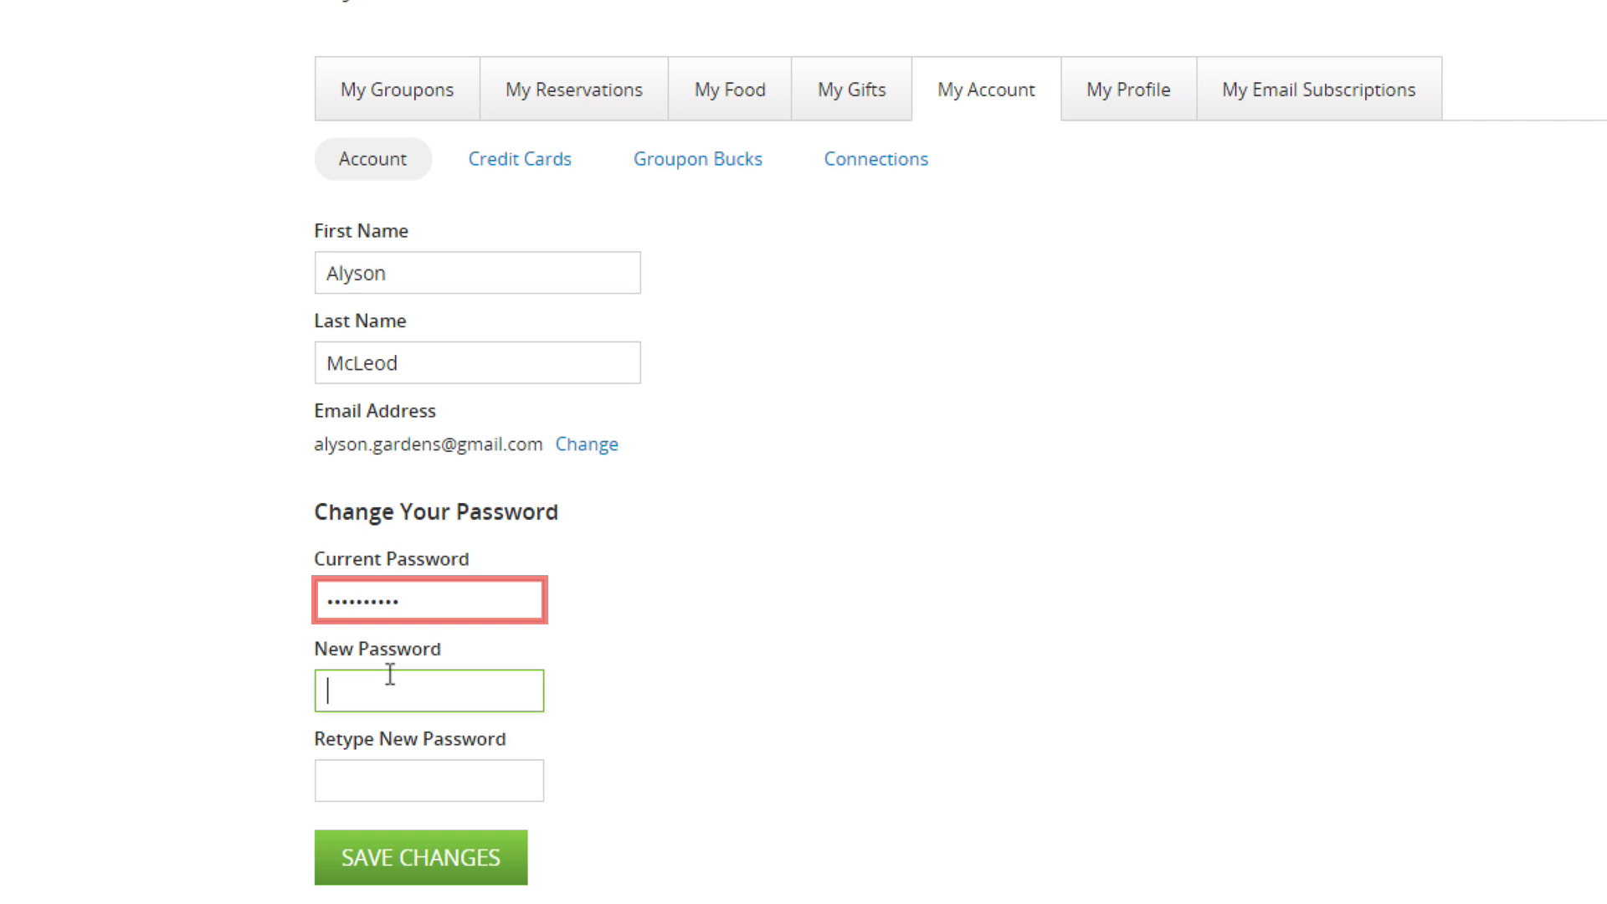
pyautogui.write('•••••')
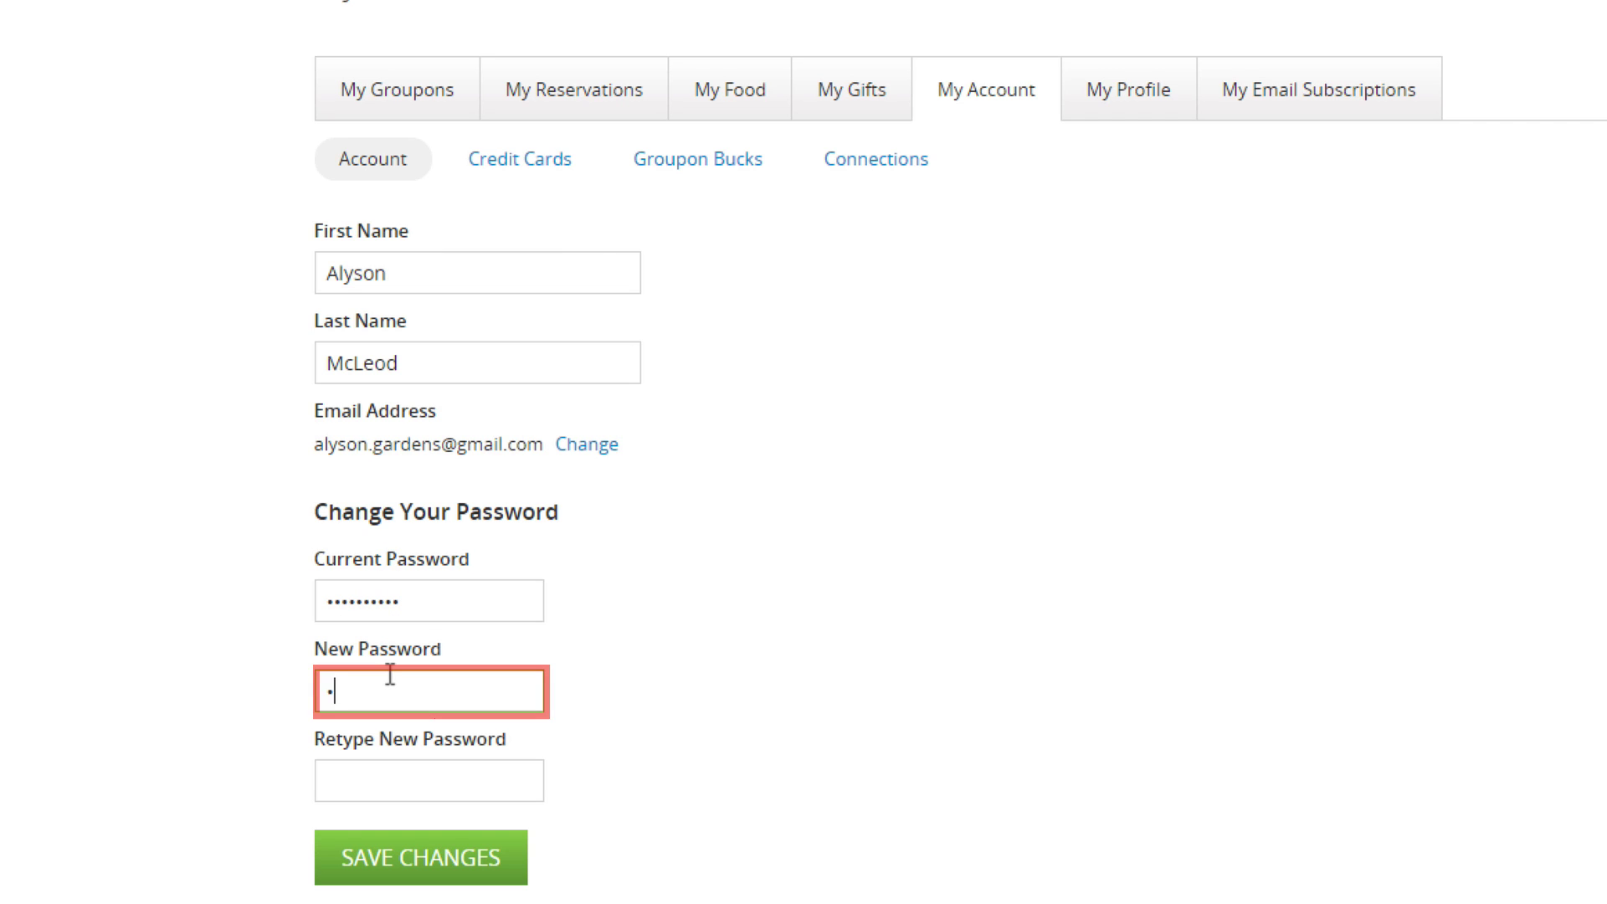
pyautogui.write('•••••')
pyautogui.click(359, 765)
pyautogui.write('••••••••••')
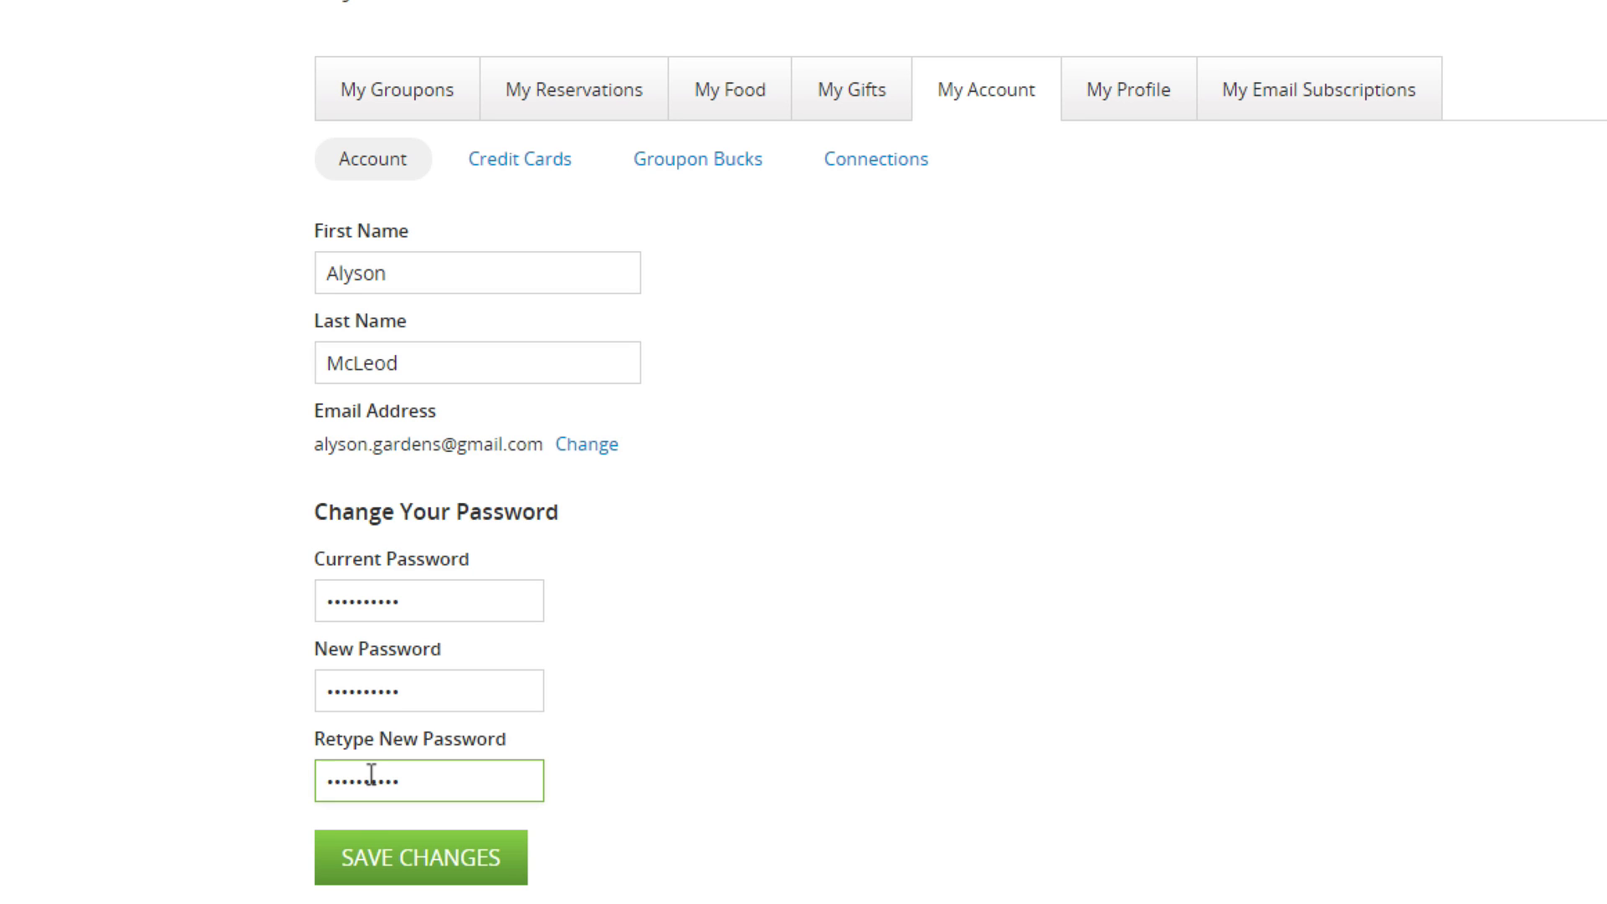
pyautogui.click(365, 850)
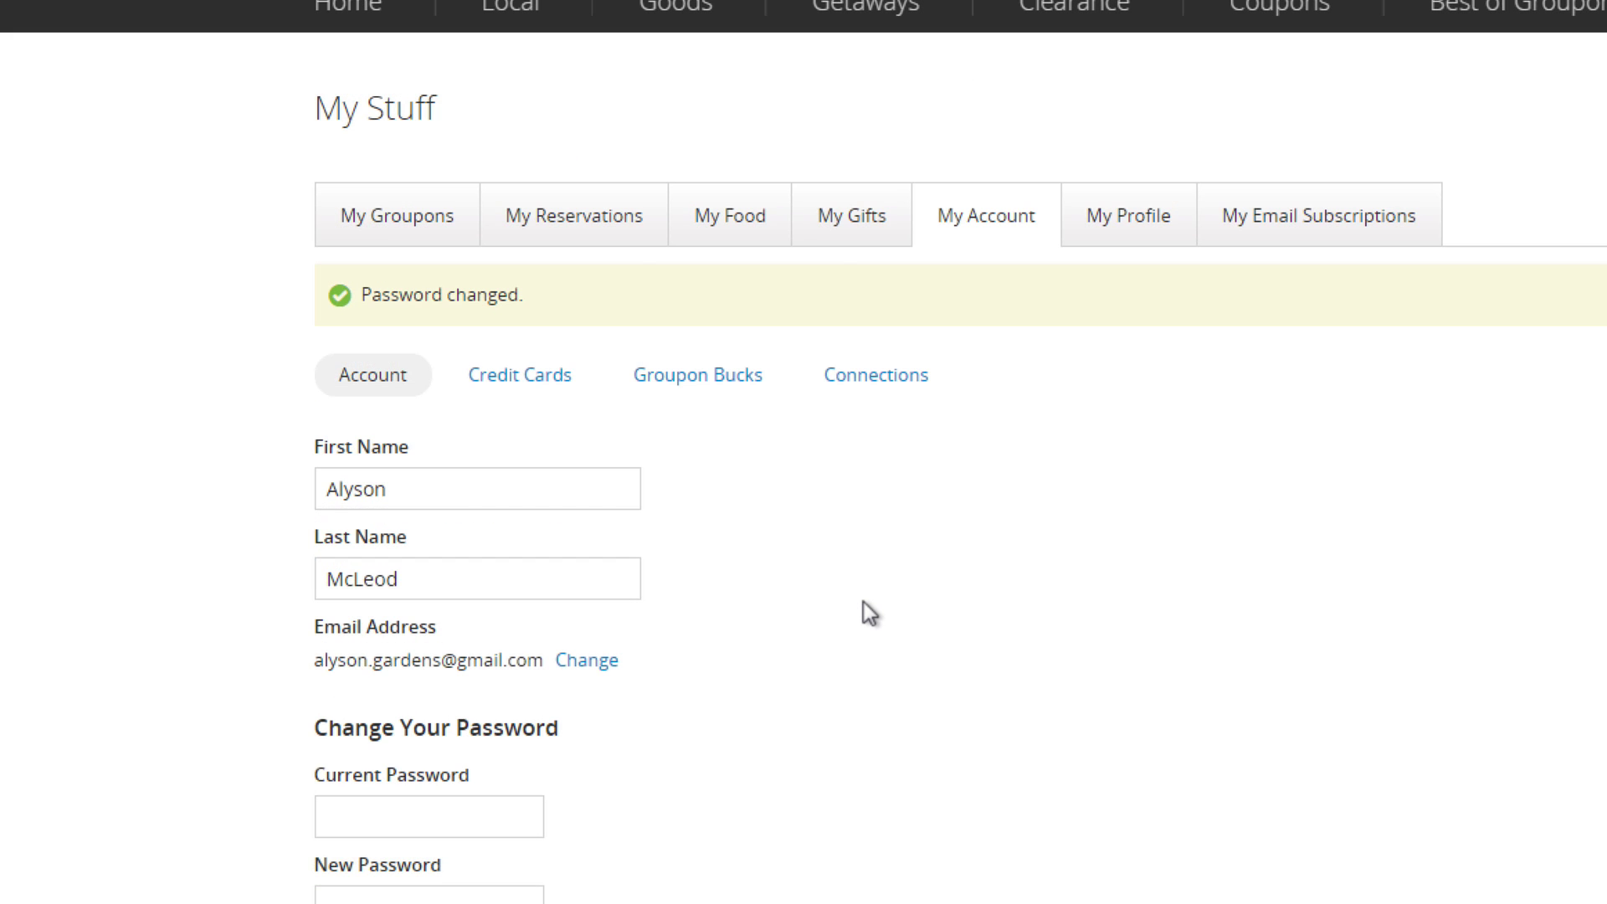
pyautogui.scroll(-5, 862, 601)
pyautogui.scroll(3, 862, 601)
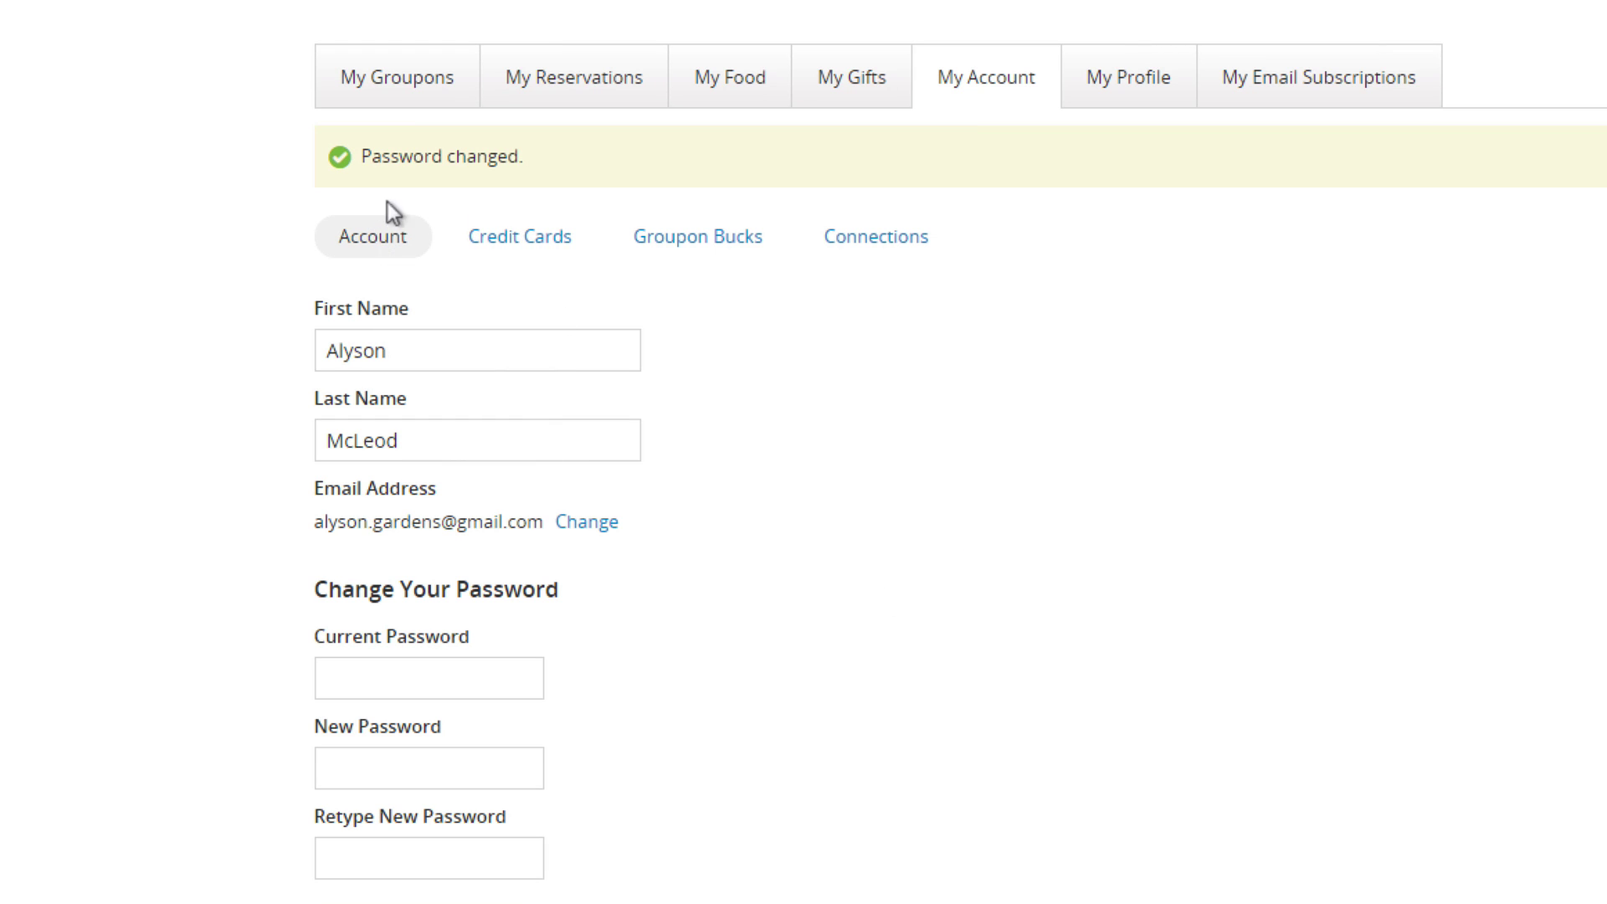
pyautogui.scroll(2, 829, 534)
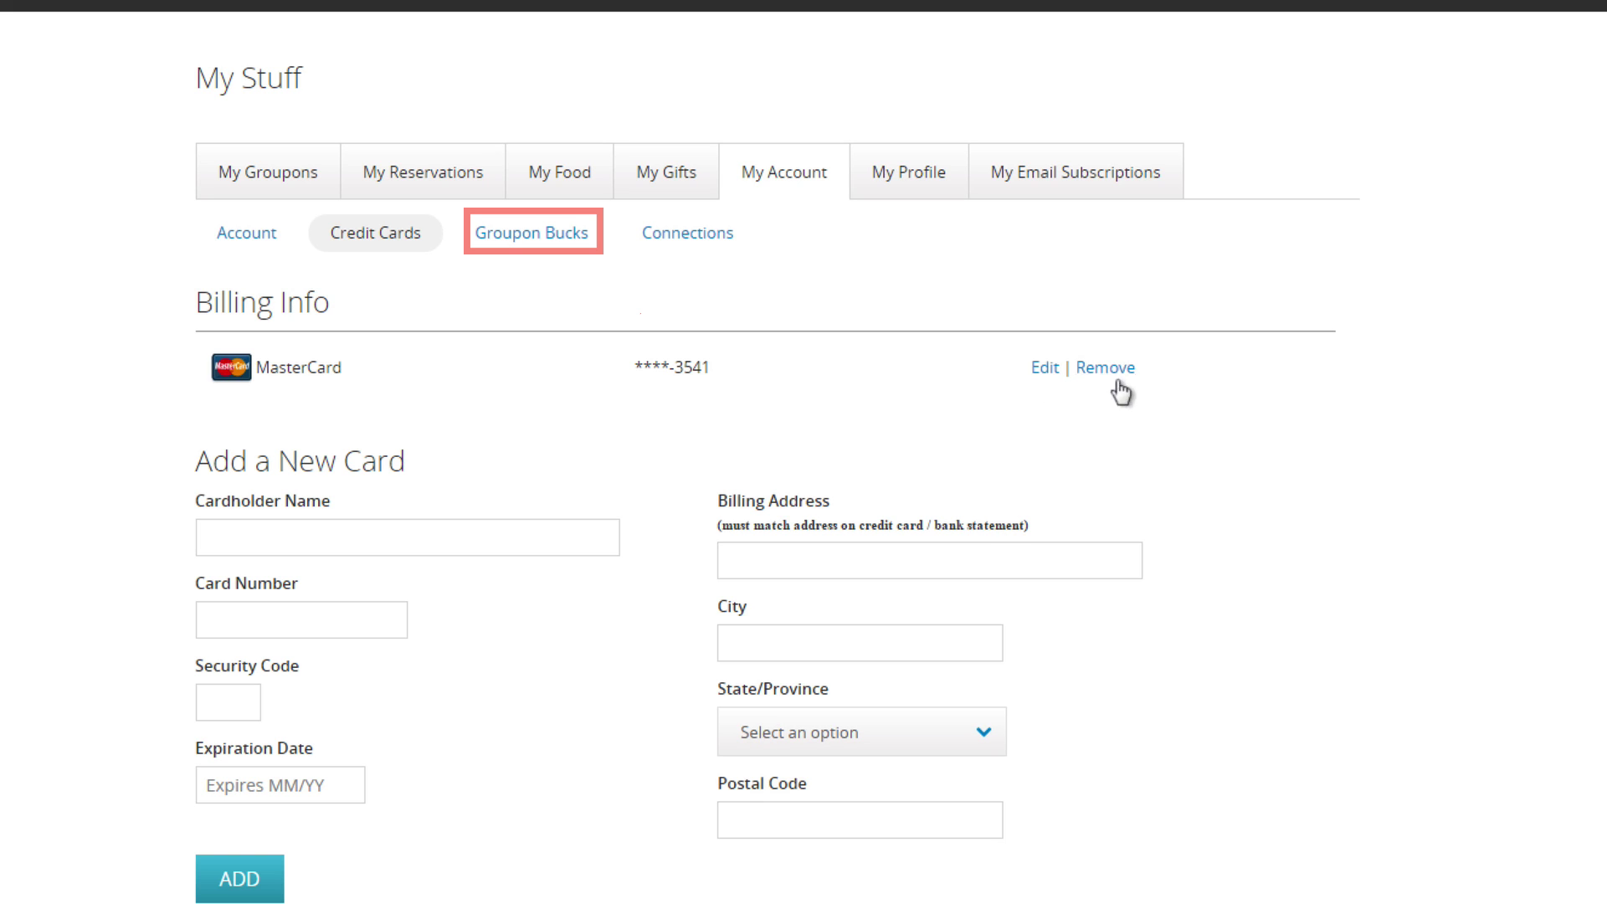
# Check the Groupon Bucks balance, then go to the My Profile tab.
pyautogui.click(489, 242)
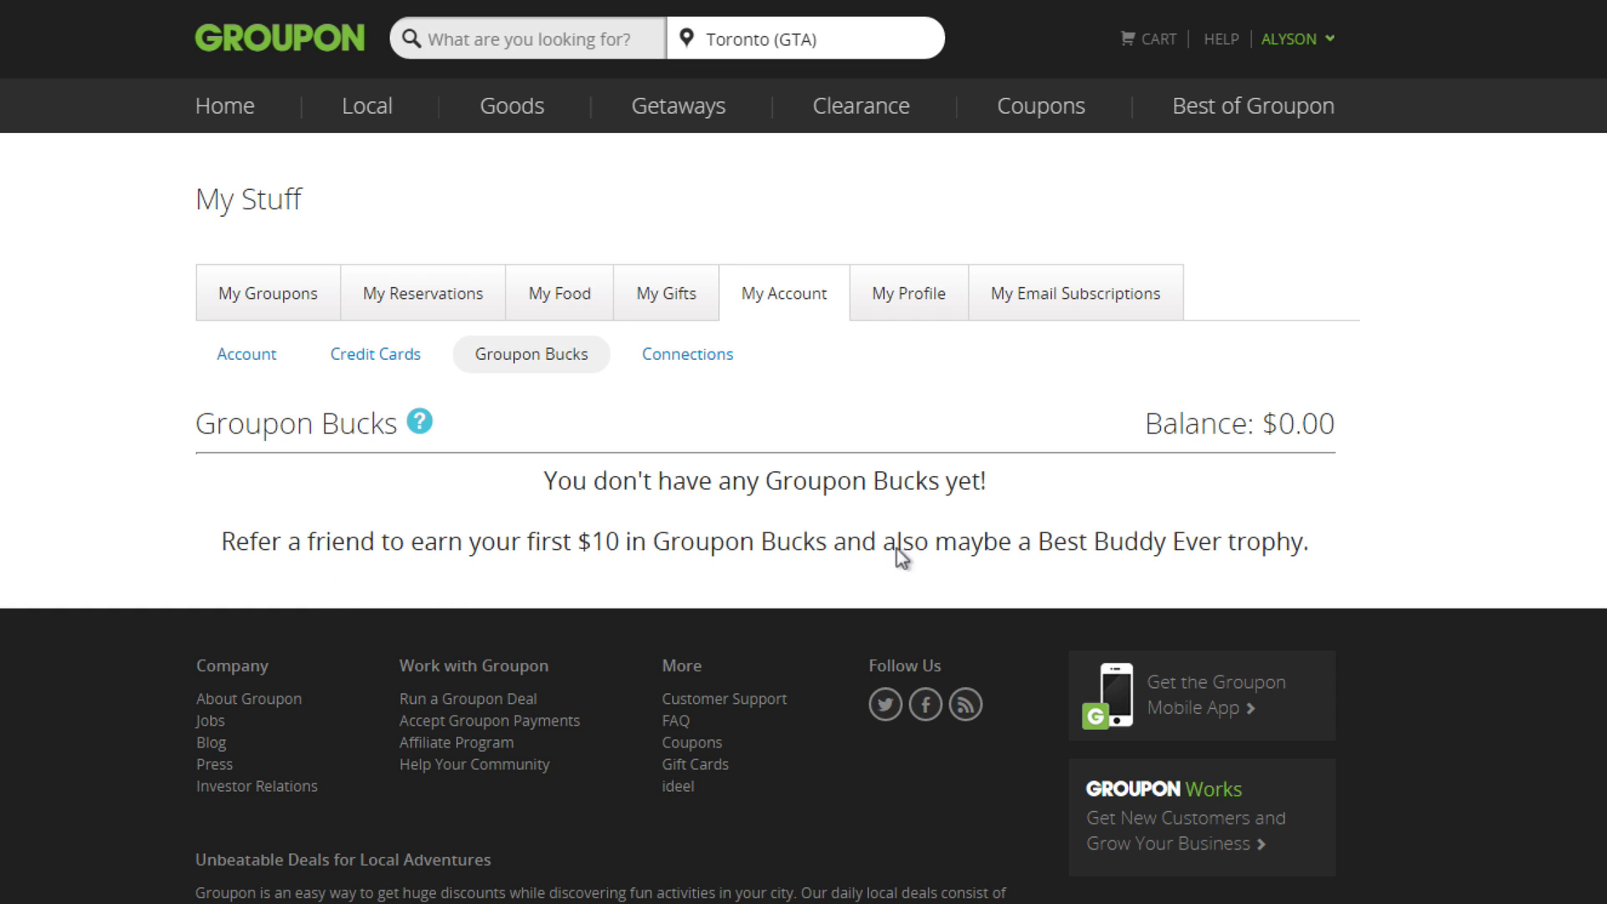
pyautogui.click(892, 310)
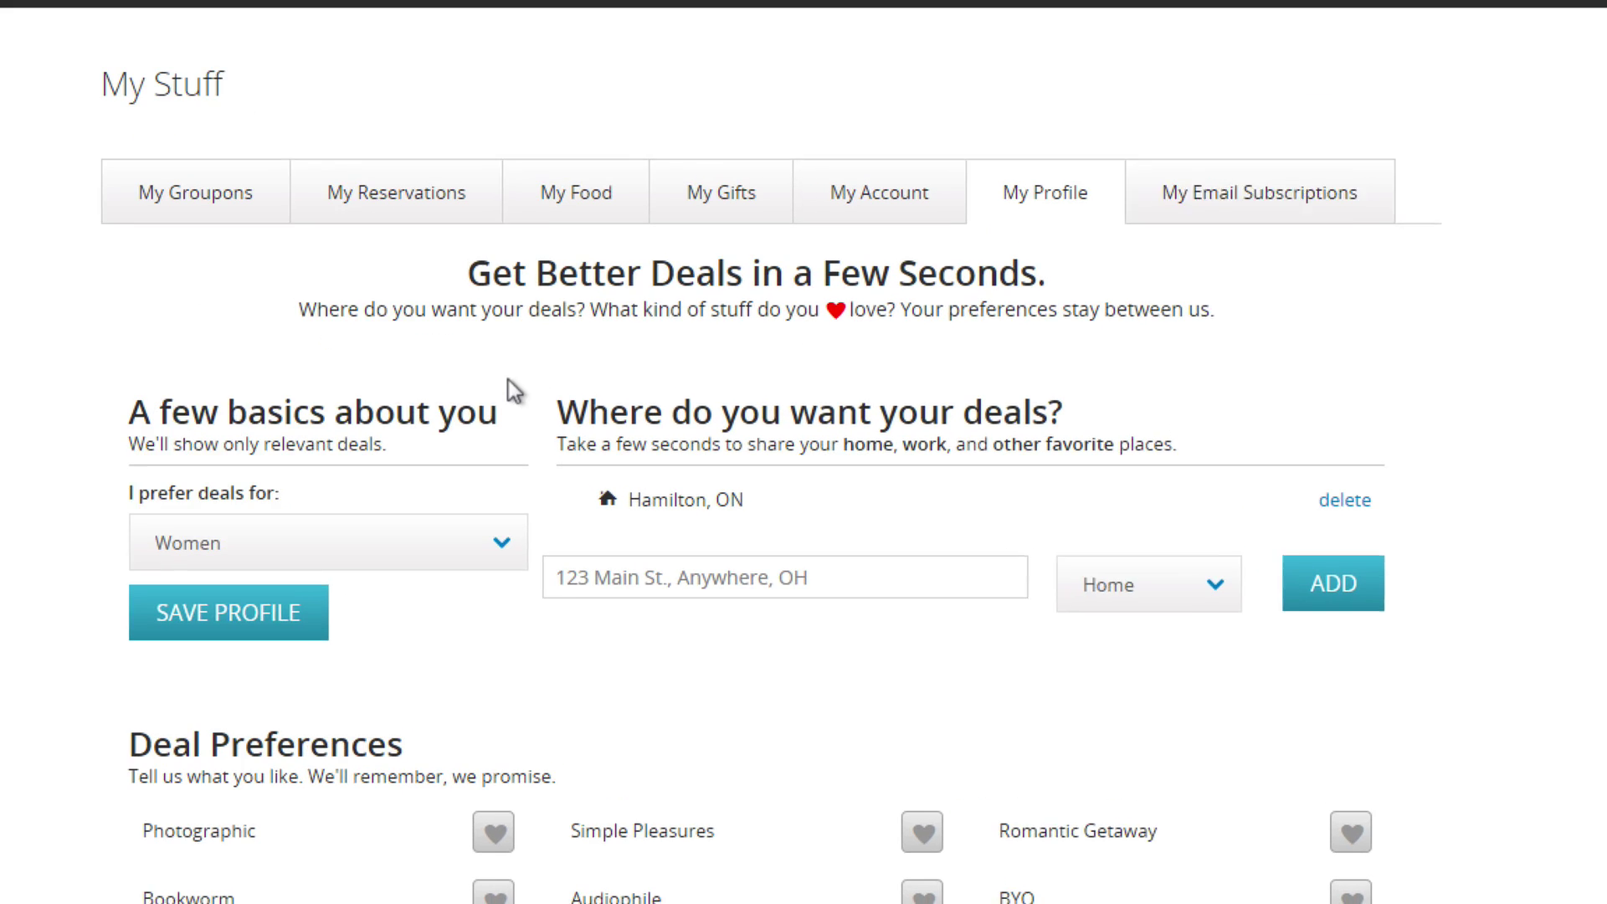
# Set 'I prefer deals for' to 'Both women and men'.
pyautogui.click(491, 541)
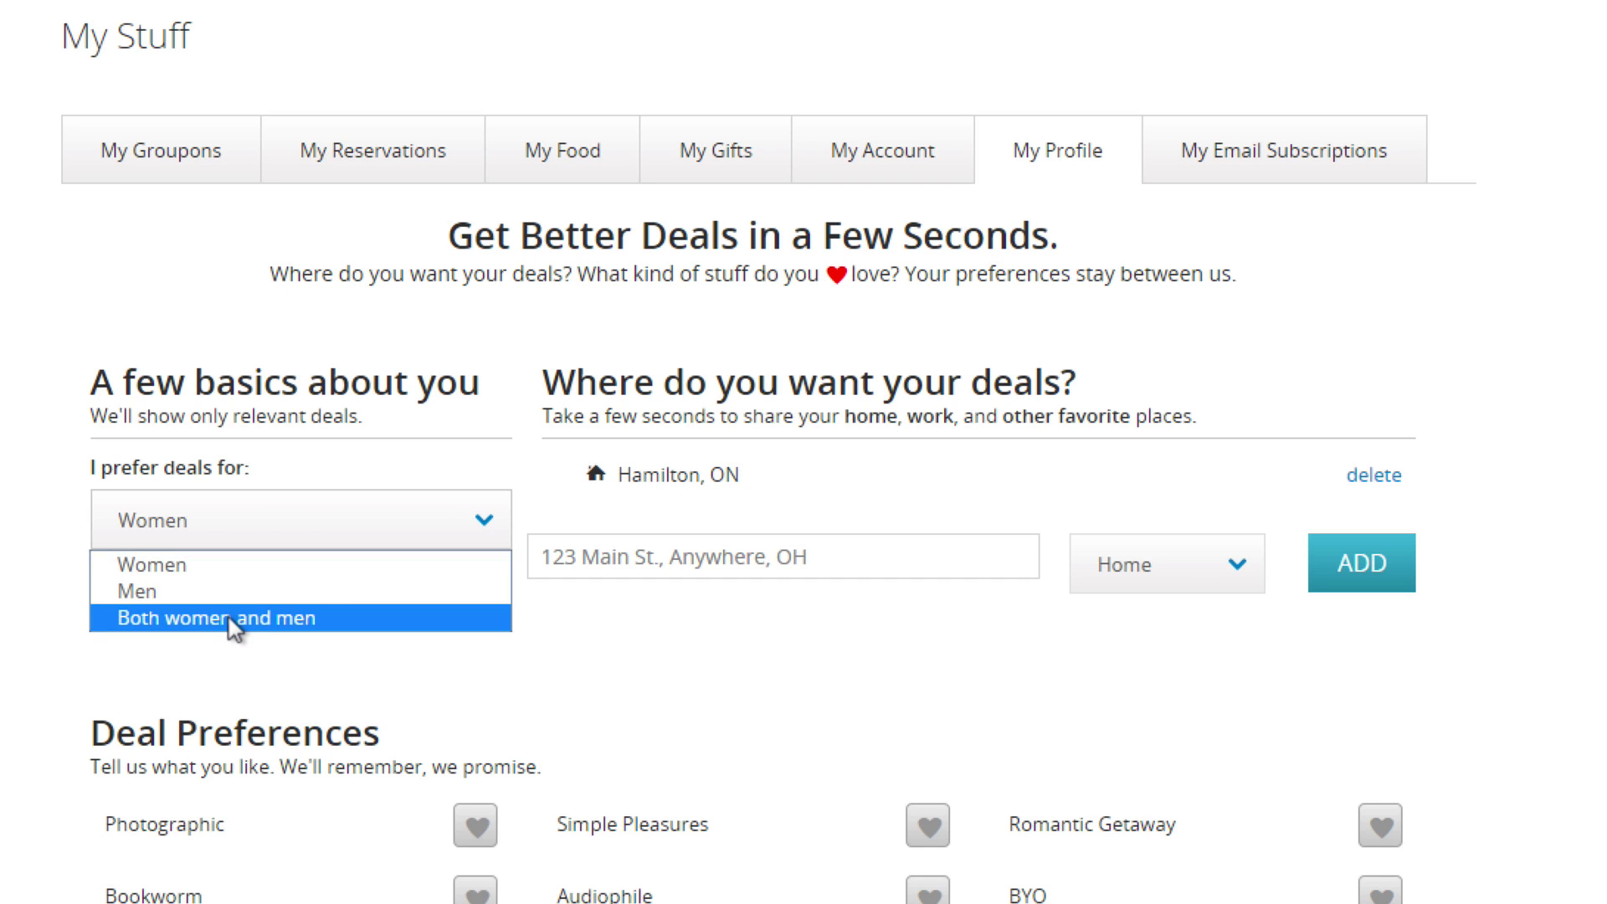
pyautogui.click(230, 617)
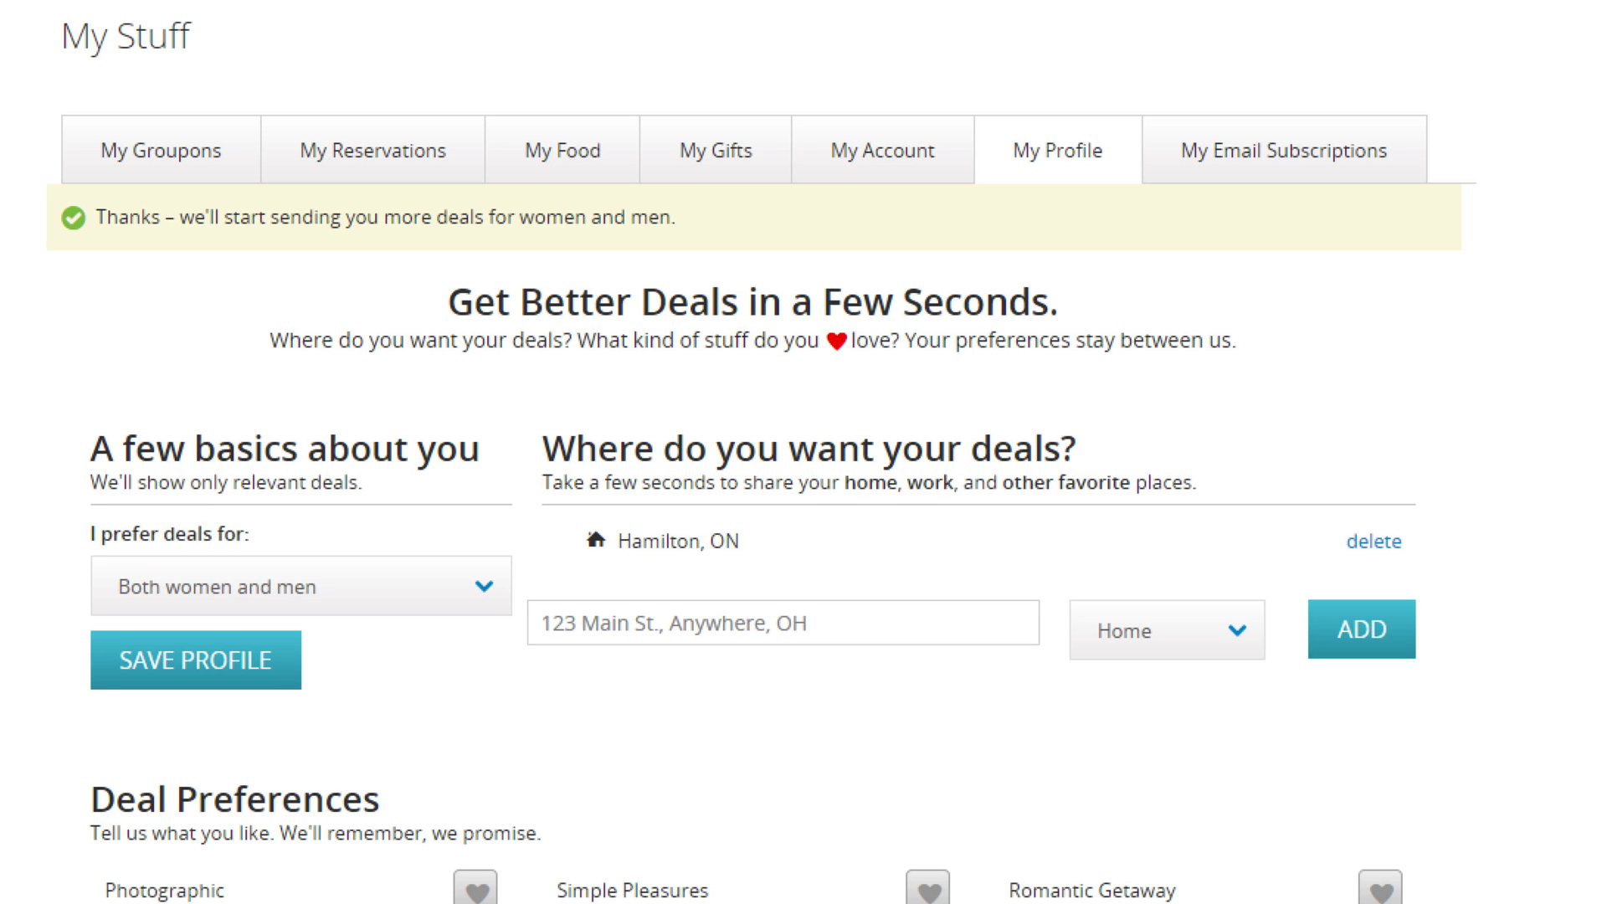
pyautogui.scroll(-3, 803, 452)
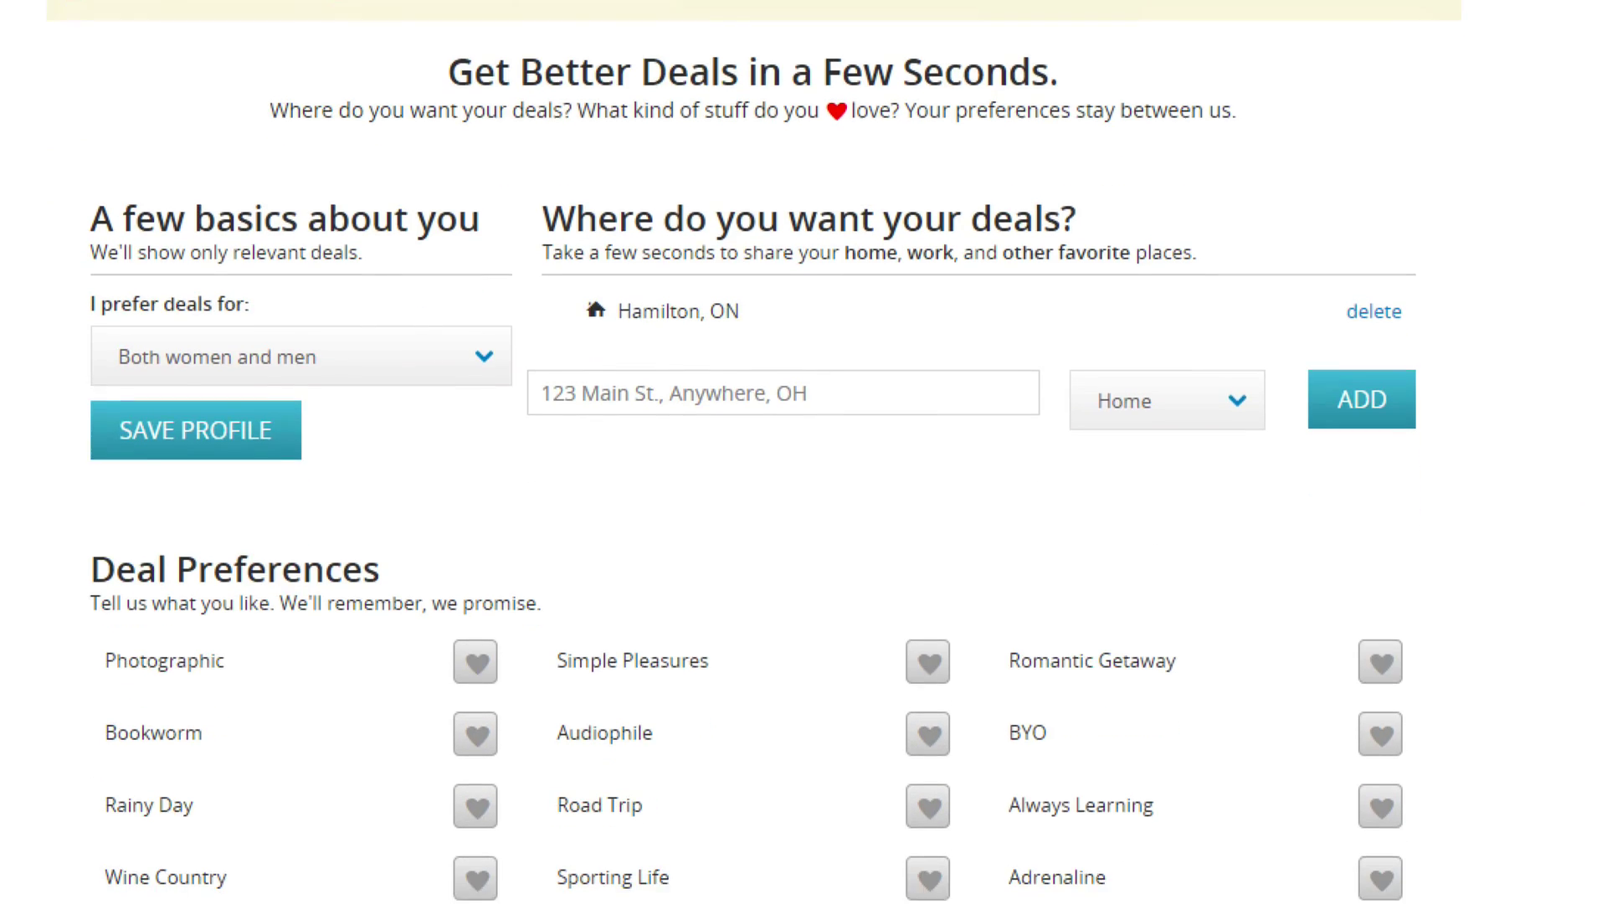
pyautogui.scroll(-1, 803, 451)
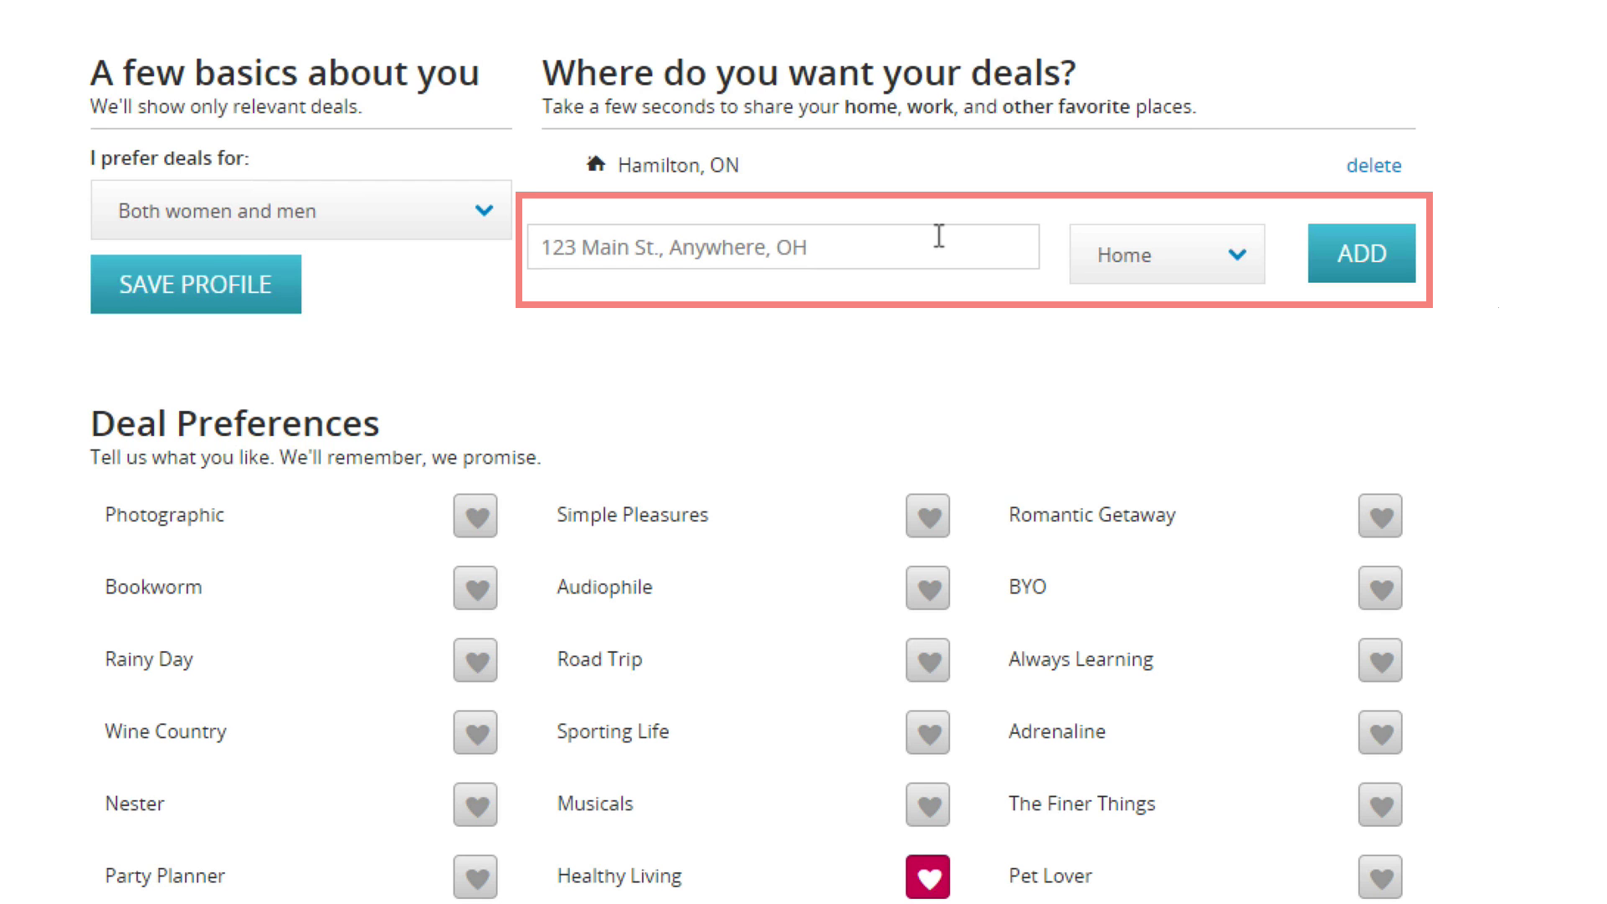
# Add Toronto, ON as a new Work location.
pyautogui.scroll(1, 1112, 422)
pyautogui.click(1228, 339)
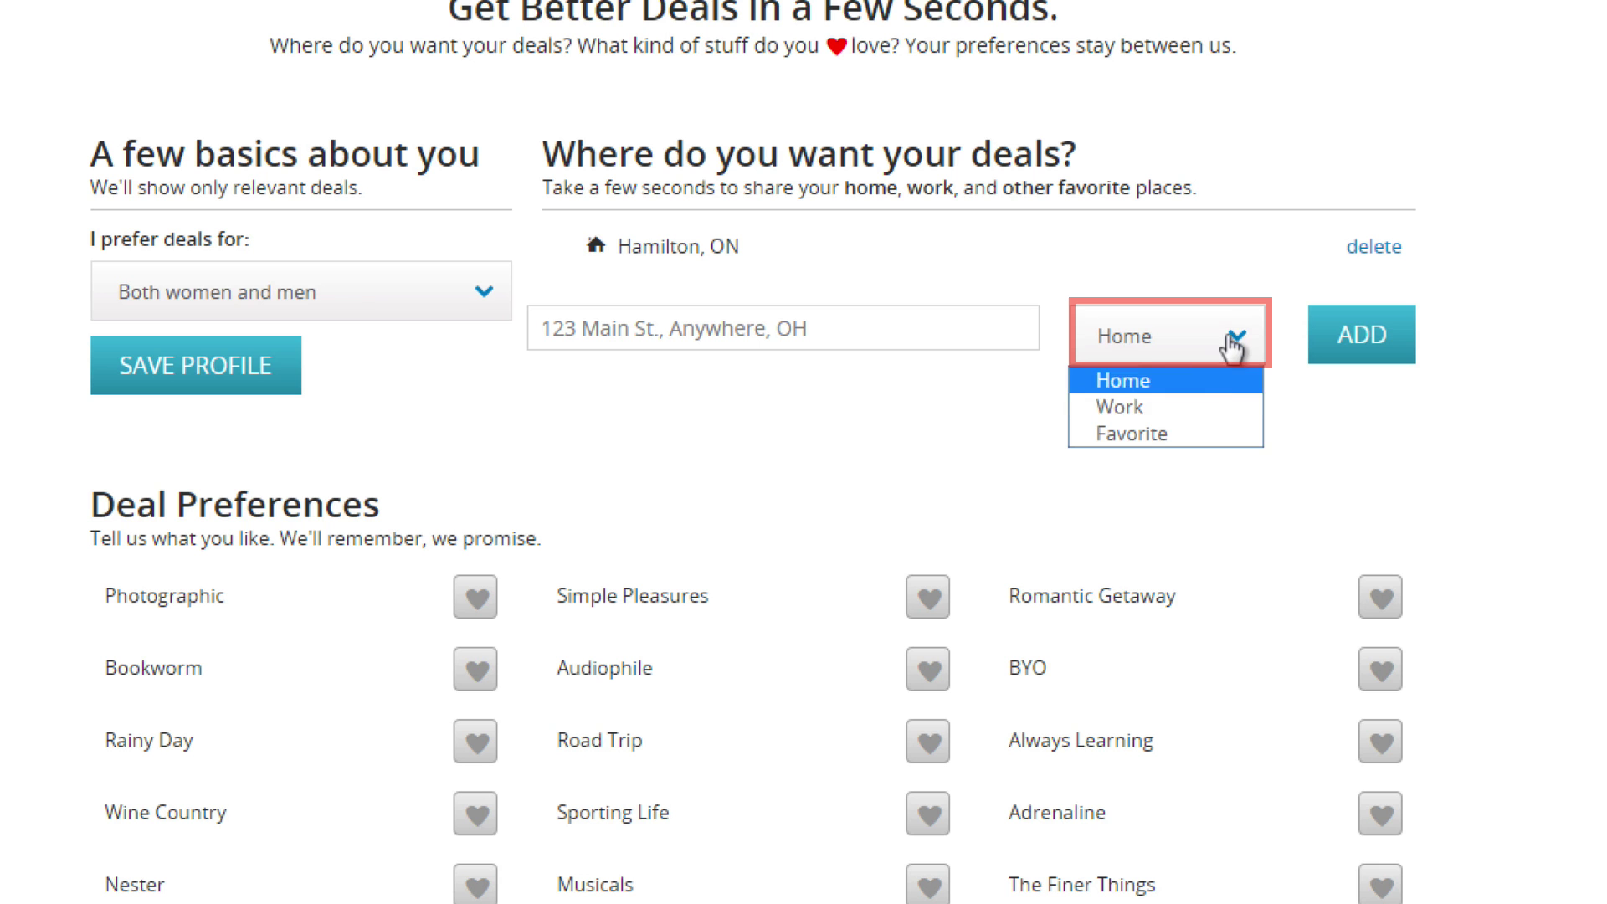
pyautogui.click(1197, 402)
pyautogui.click(843, 320)
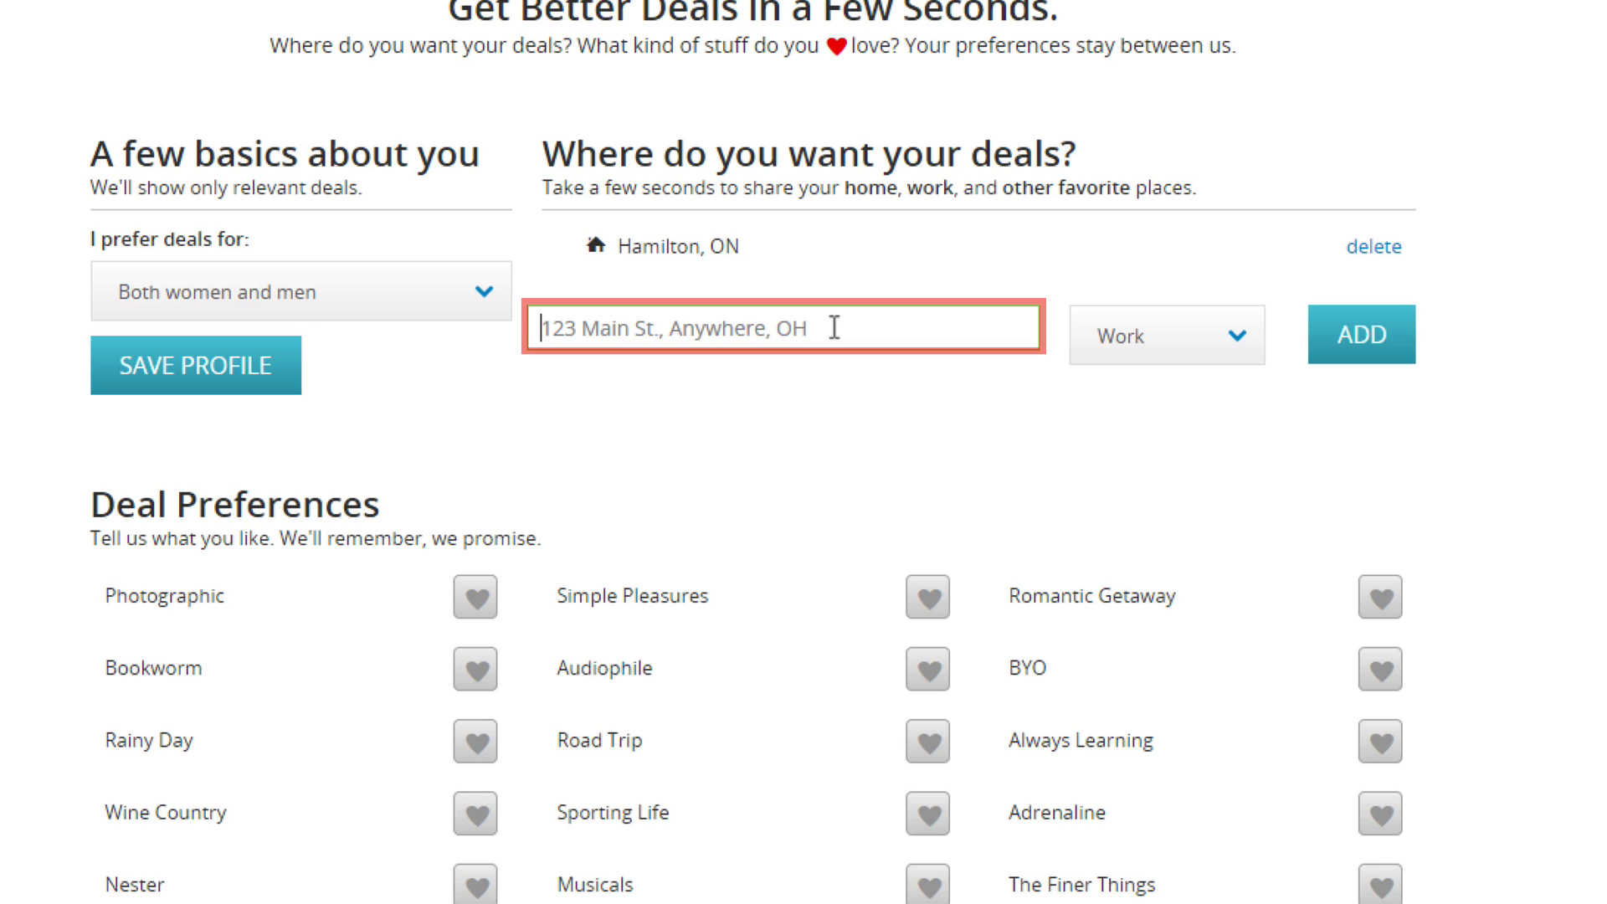
pyautogui.write('Toronto, ON')
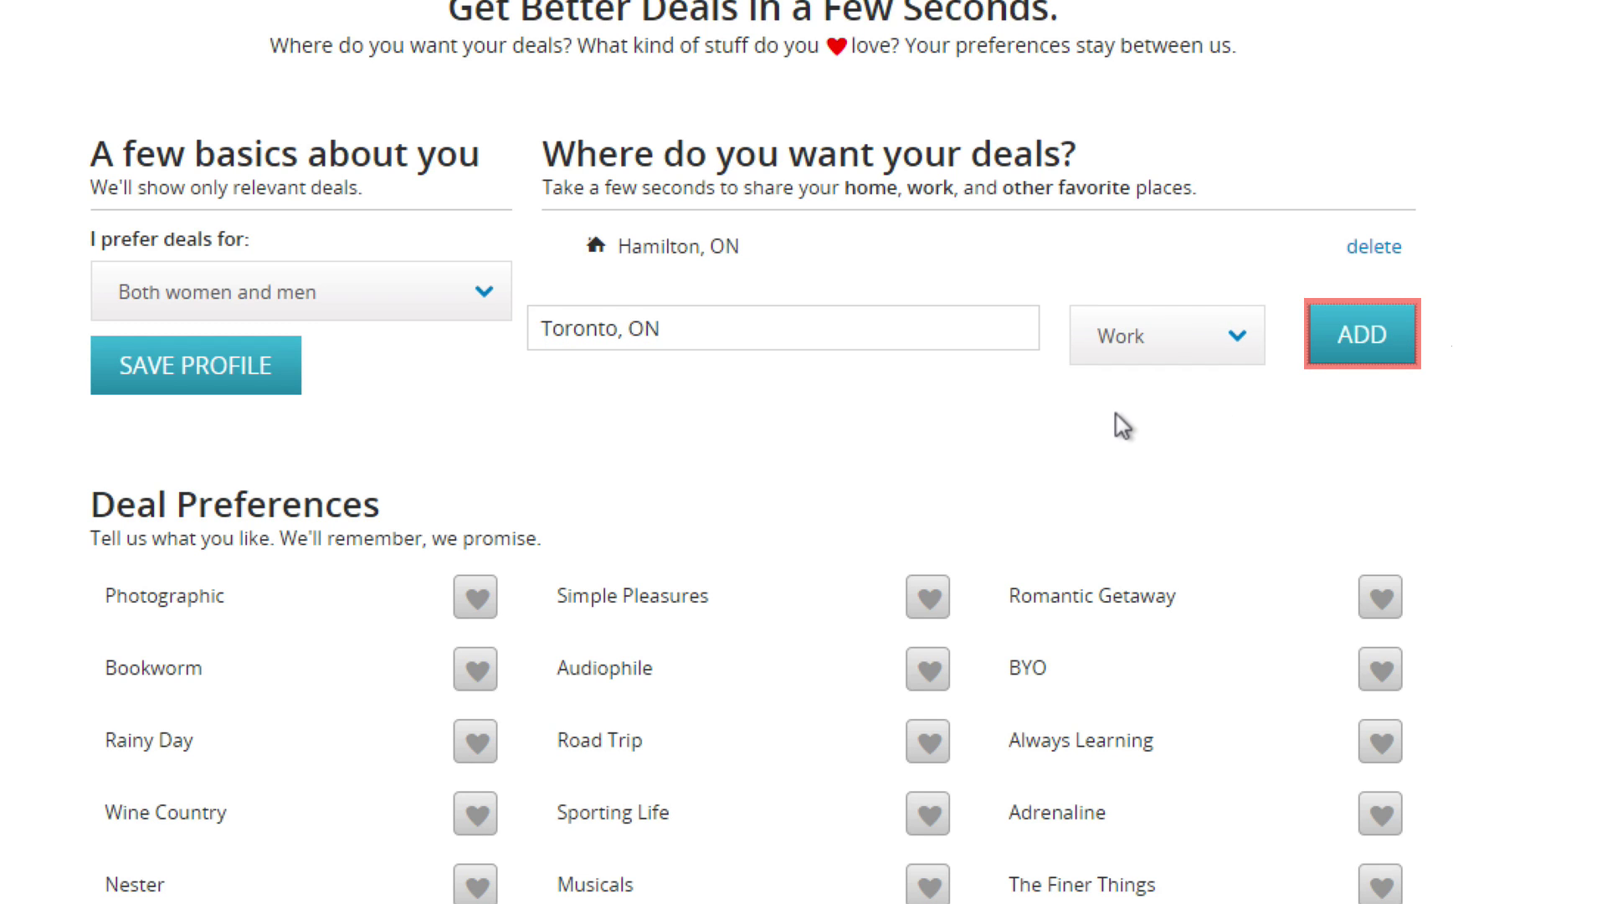
pyautogui.click(1362, 334)
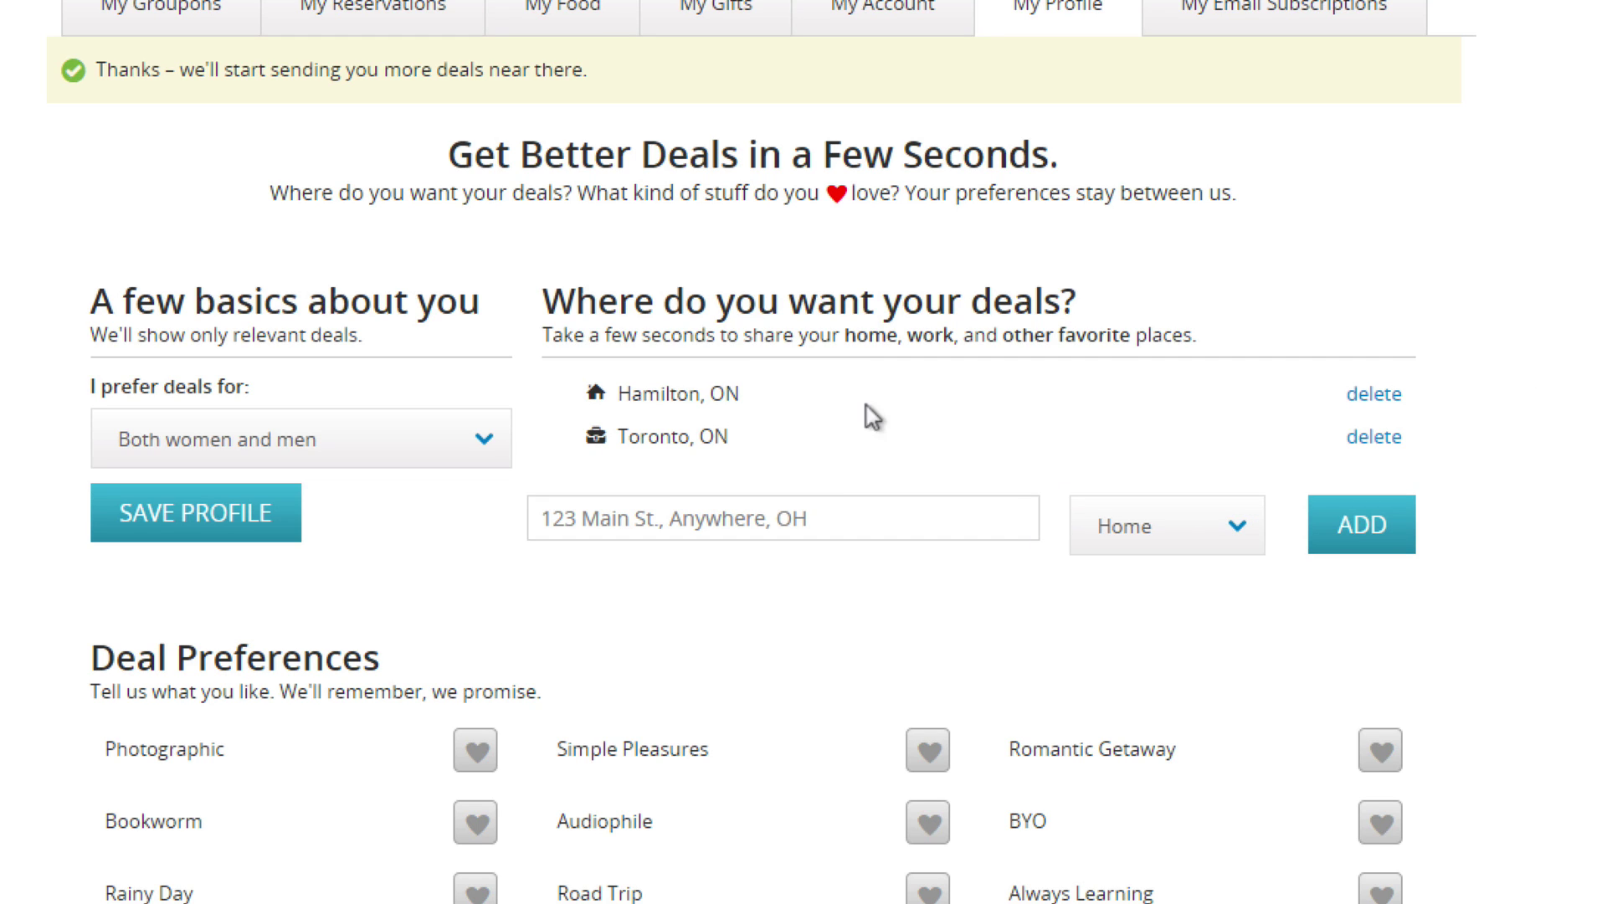
# Heart Bookworm, Rainy Day, Road Trip, Audiophile, Boutique Hotel, Outdoor Festivals, Craft Beer and Date Night.
pyautogui.scroll(-5, 762, 452)
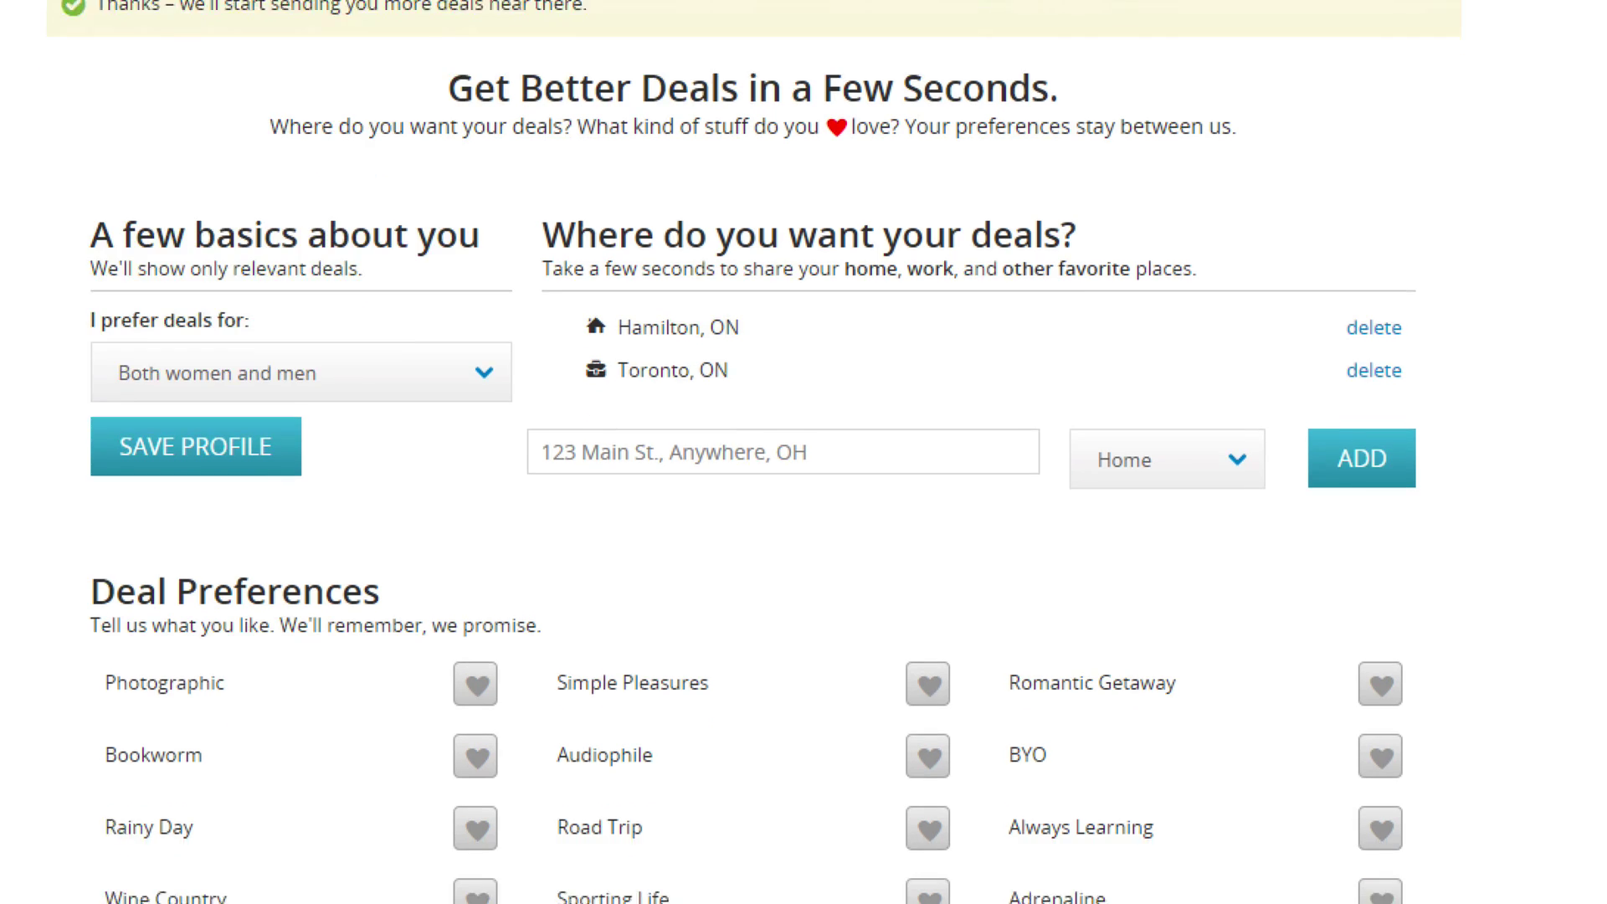
pyautogui.scroll(-1, 762, 452)
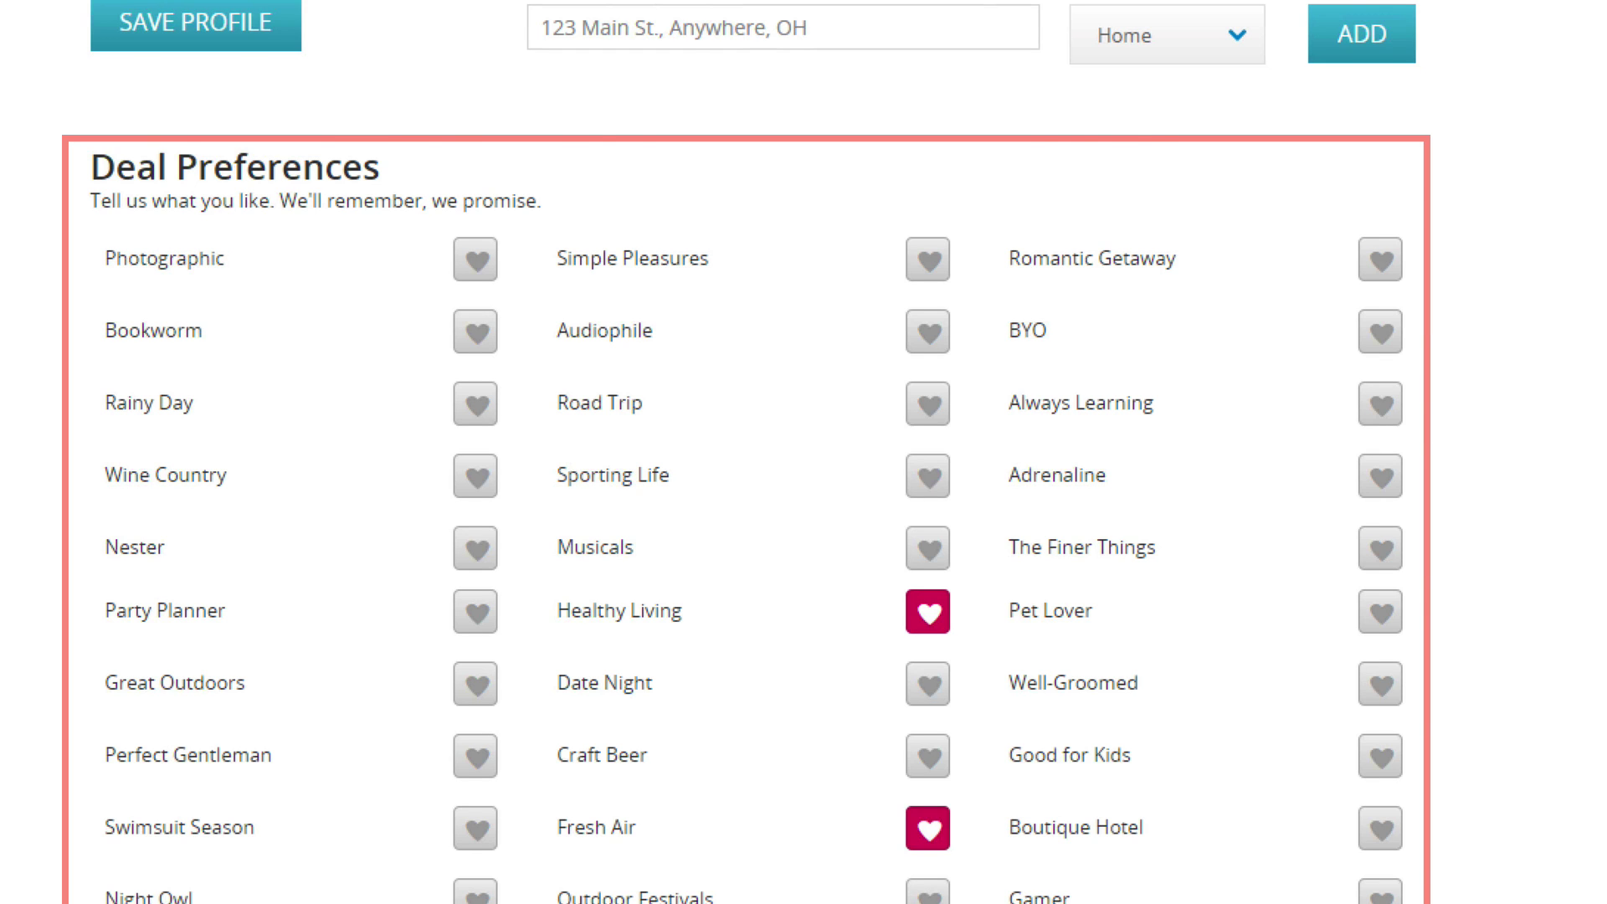
pyautogui.scroll(-2, 753, 452)
pyautogui.click(473, 142)
pyautogui.click(472, 218)
pyautogui.click(909, 221)
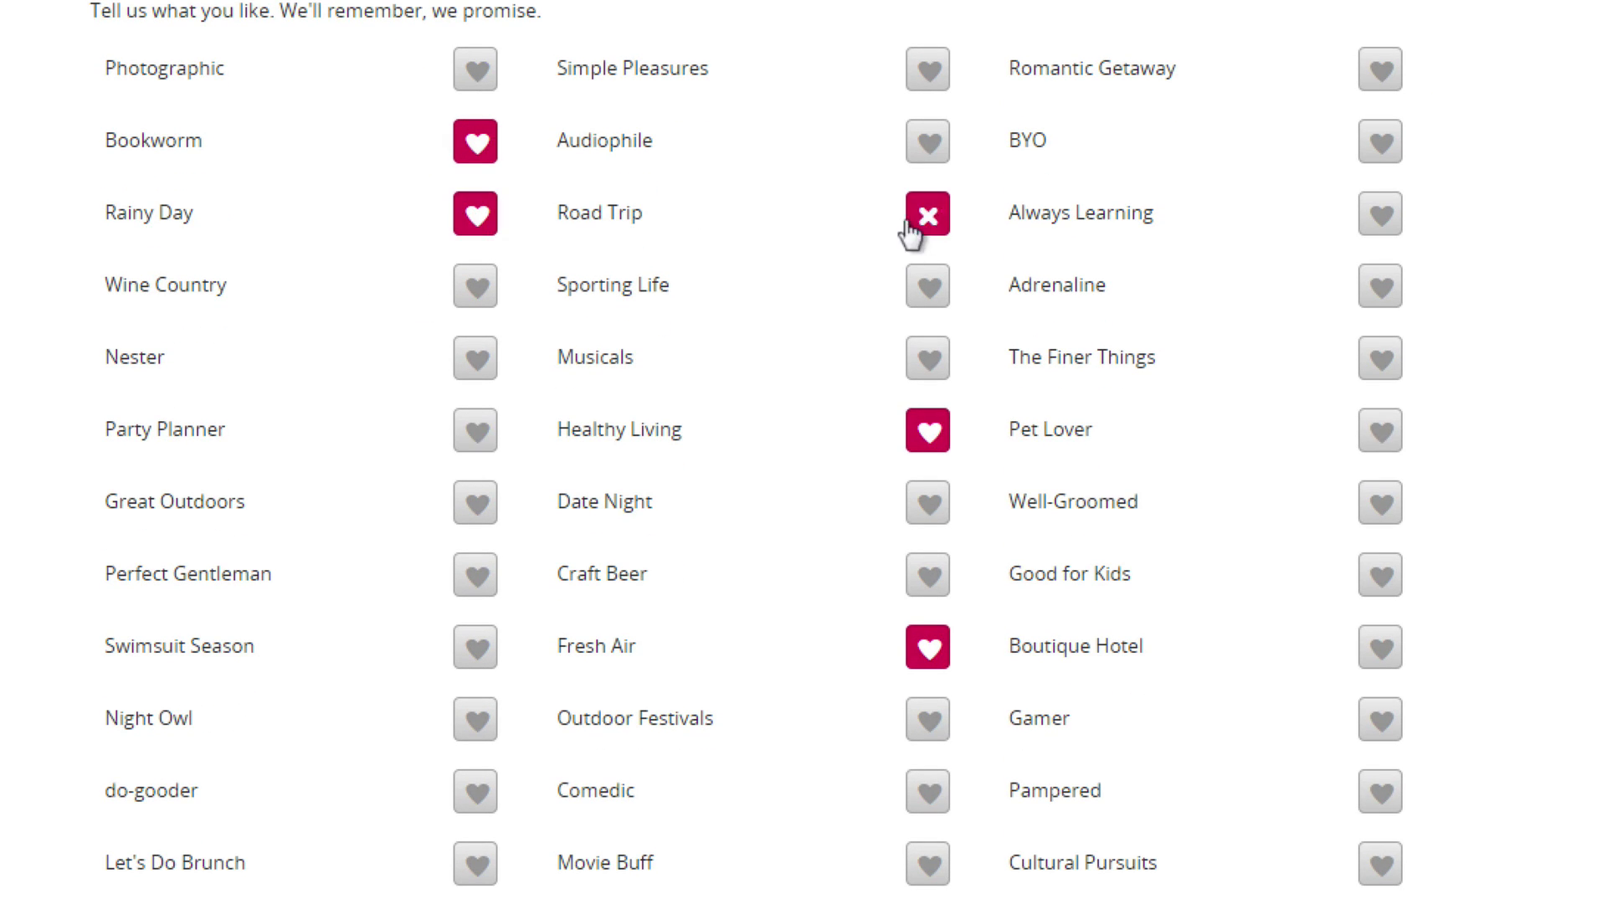
pyautogui.click(927, 143)
pyautogui.click(1379, 647)
pyautogui.click(927, 719)
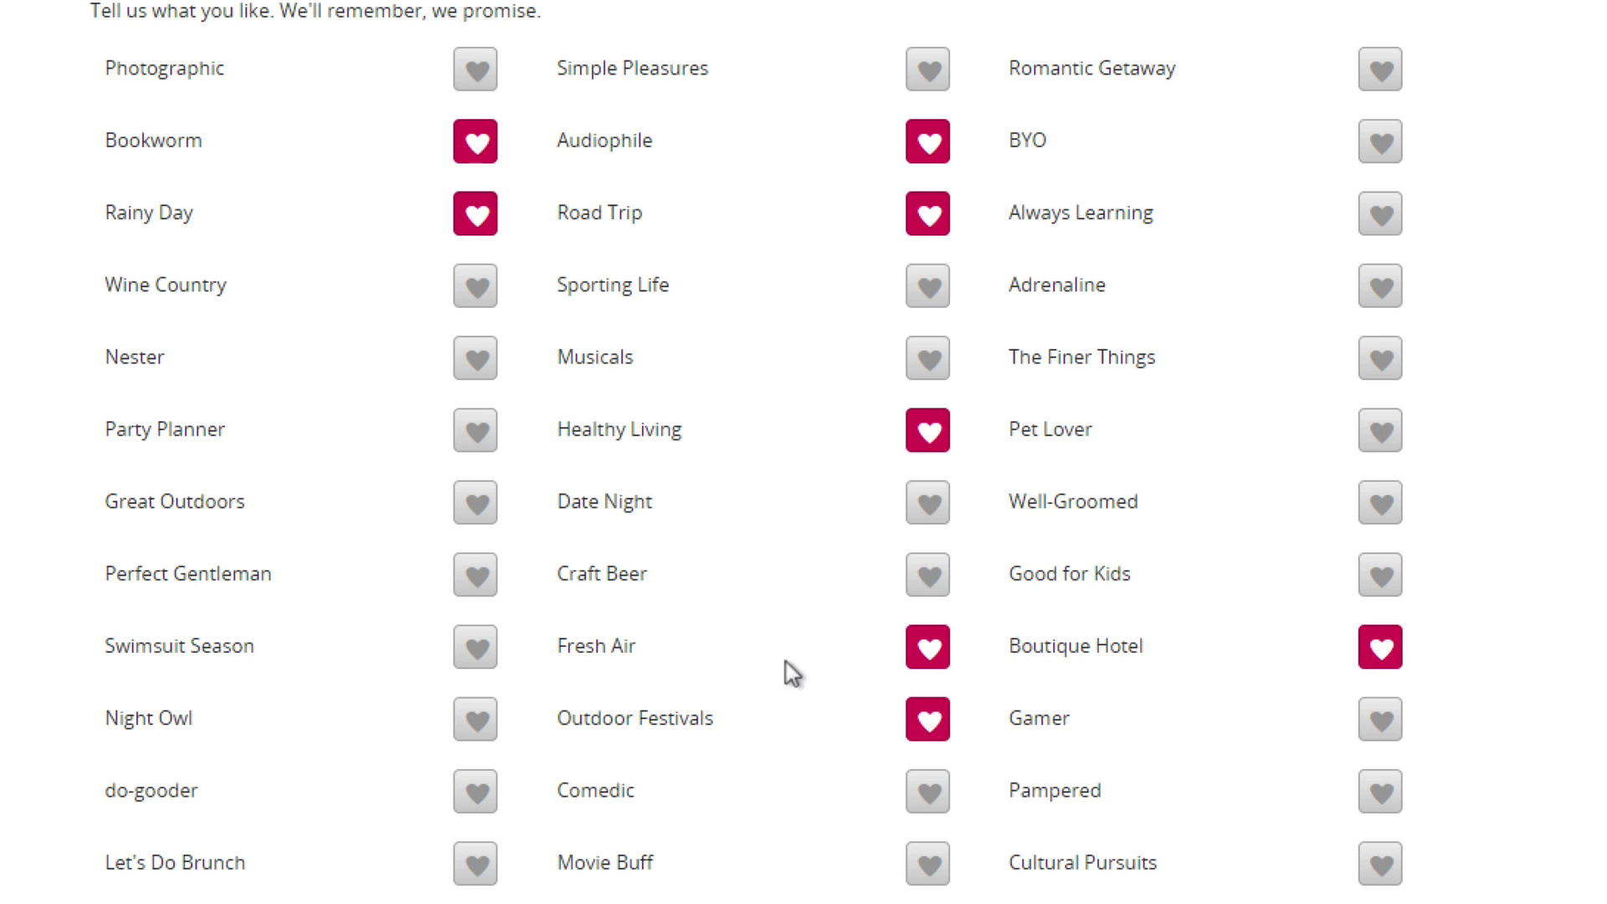
pyautogui.click(927, 575)
pyautogui.click(927, 502)
# Heart Great Outdoors, Swimsuit Season, Night Owl, Do-Gooder, Let's Do Brunch, Movie Buff, Cultural Pursuits and Always Learning.
pyautogui.click(475, 502)
pyautogui.click(476, 647)
pyautogui.click(476, 719)
pyautogui.click(476, 790)
pyautogui.click(475, 863)
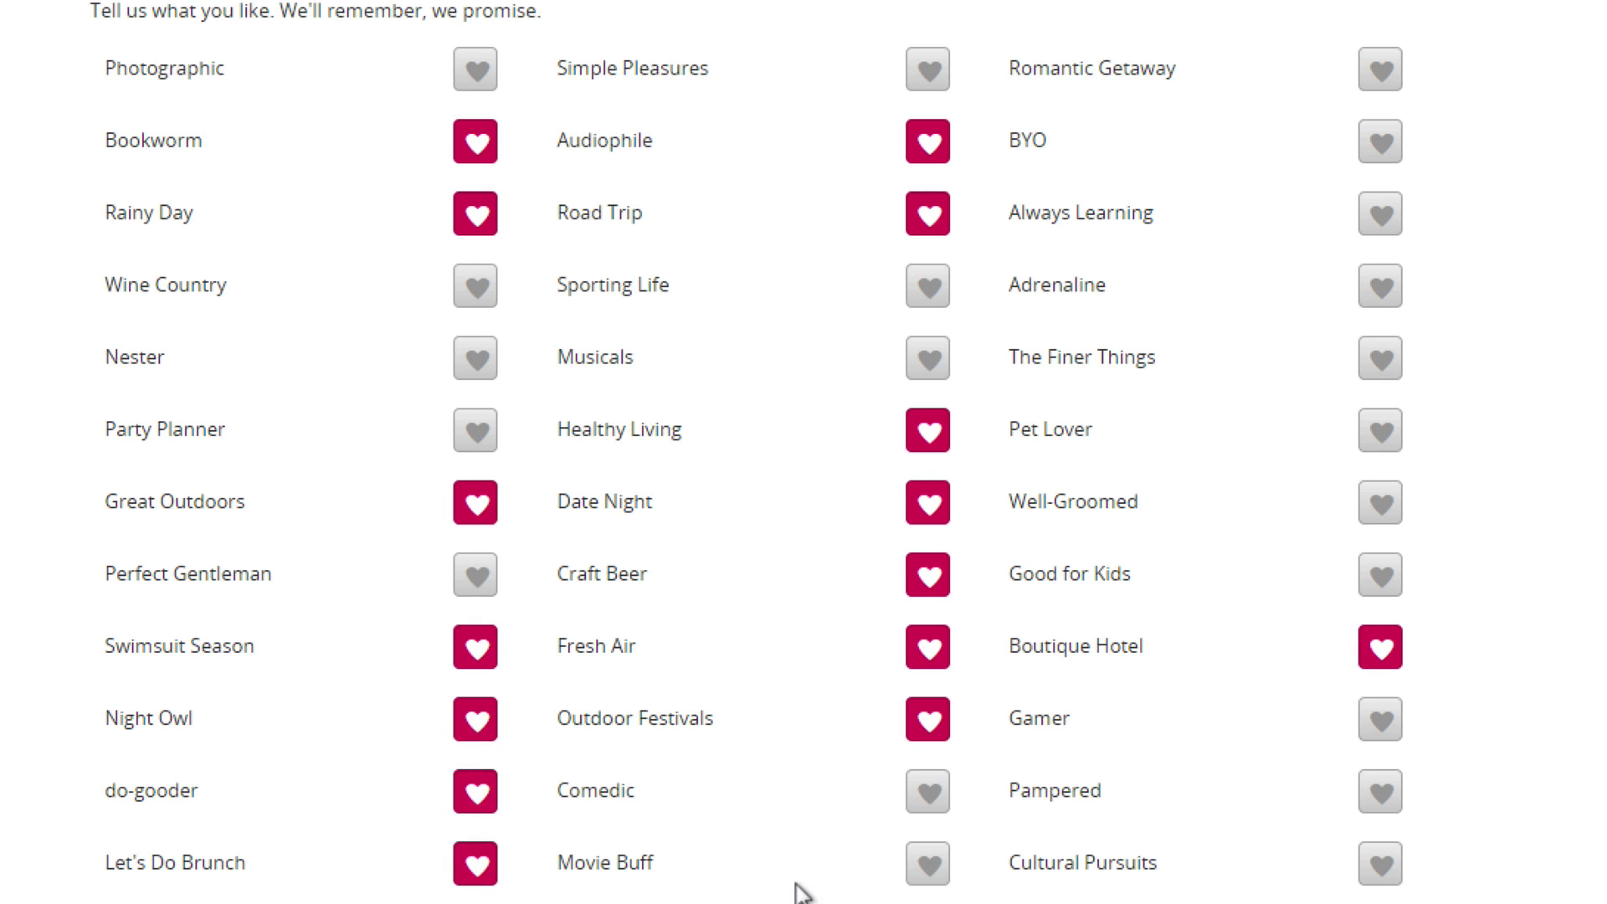
pyautogui.click(927, 863)
pyautogui.click(1379, 863)
pyautogui.click(1381, 215)
pyautogui.scroll(-6, 1381, 215)
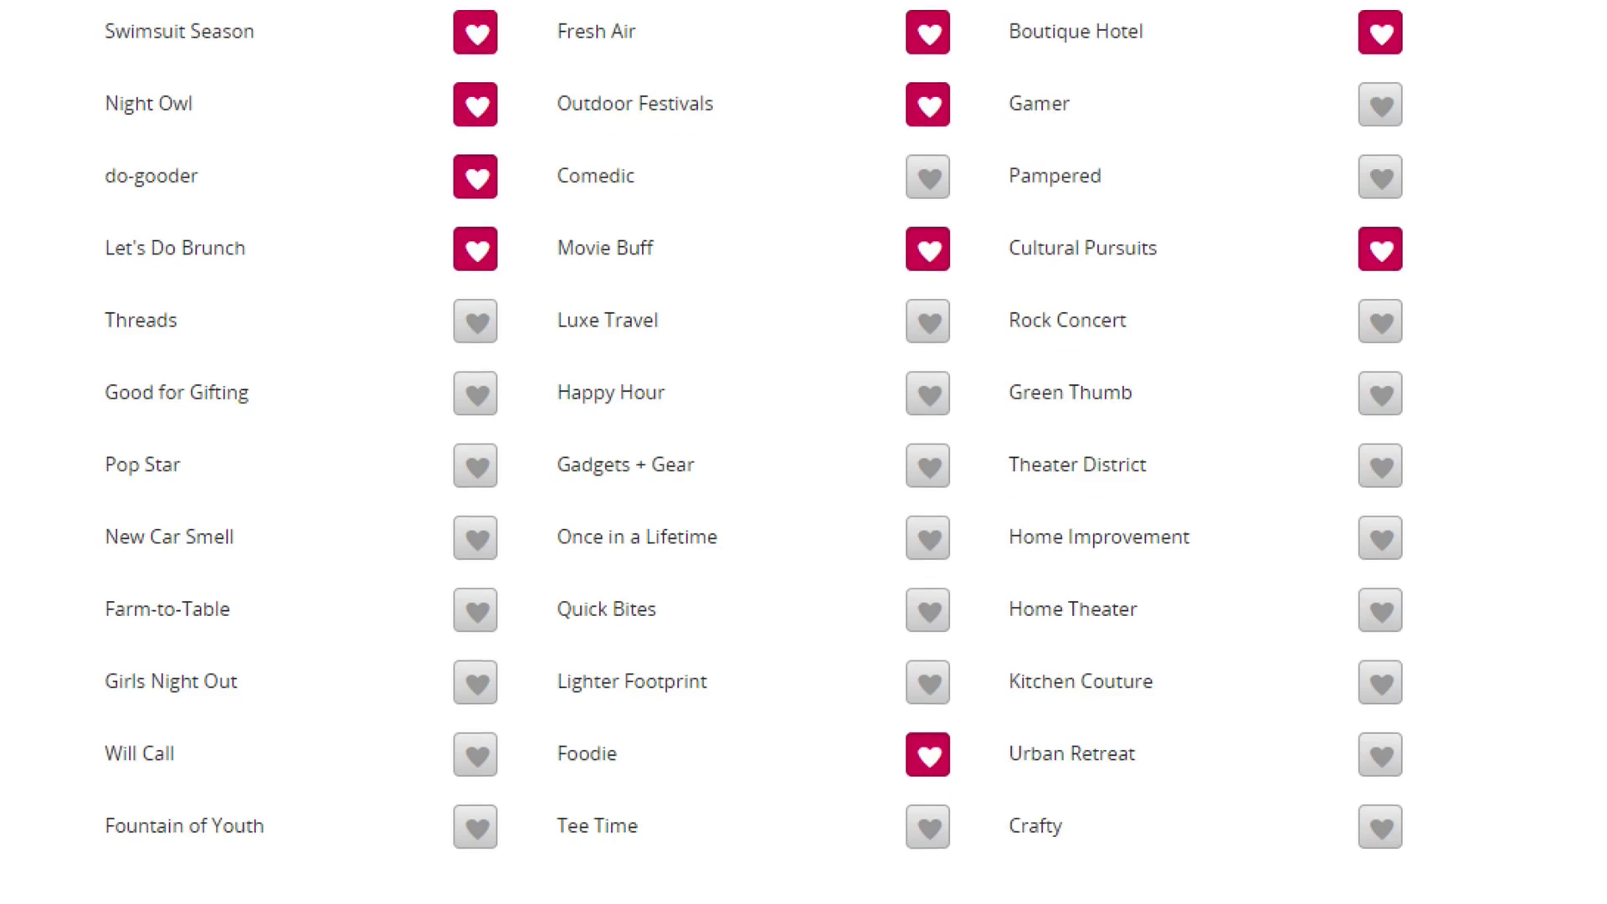
pyautogui.scroll(13, 754, 451)
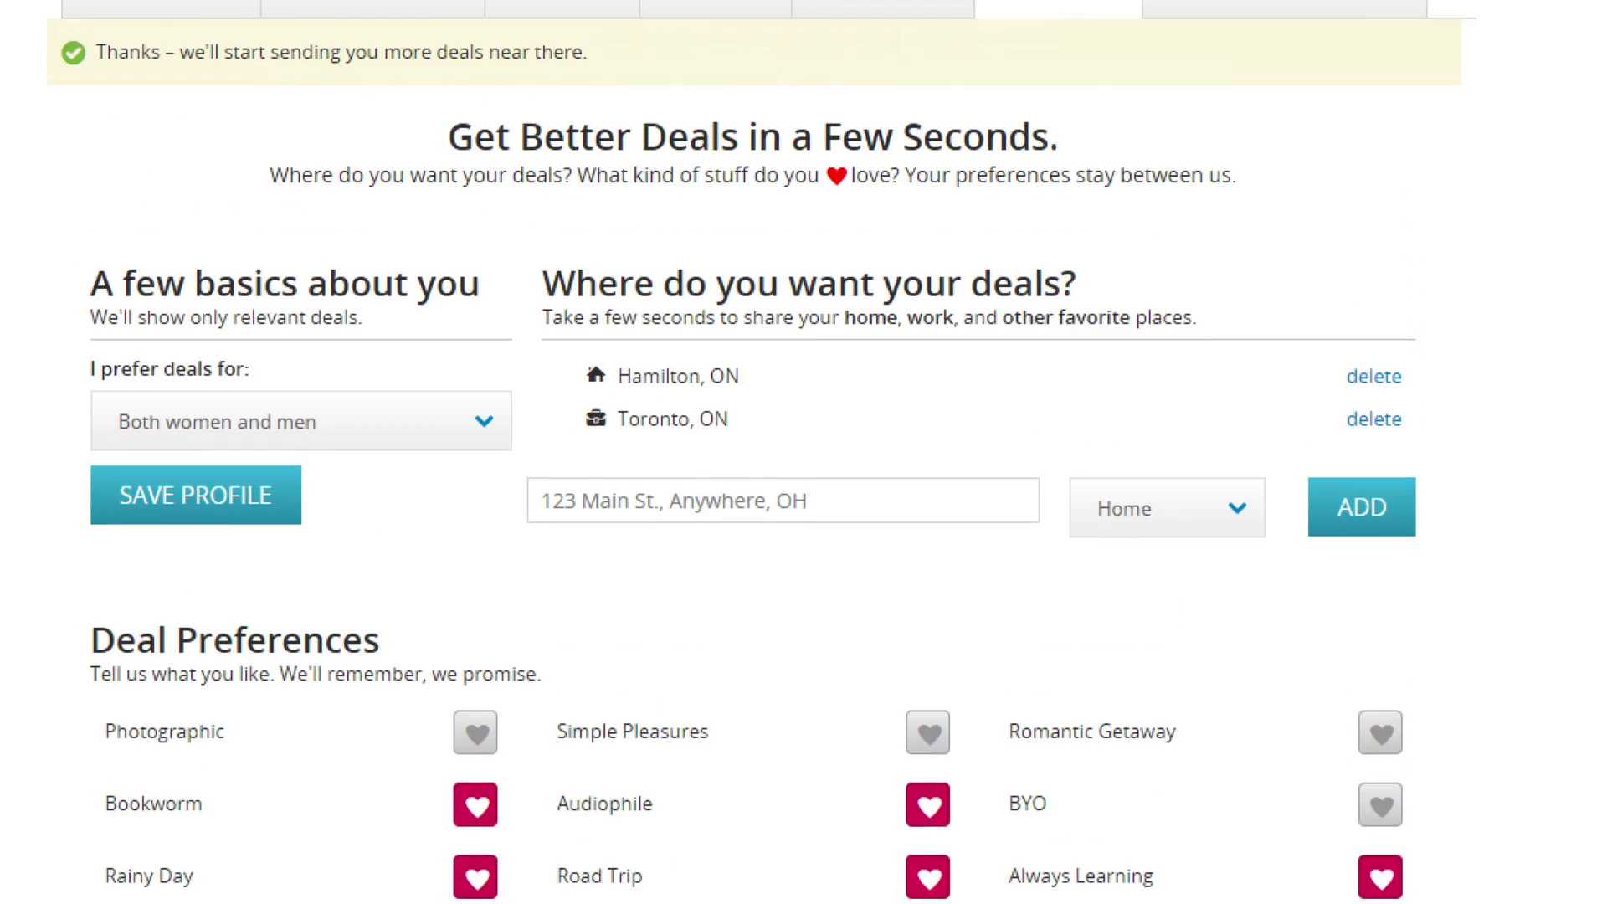